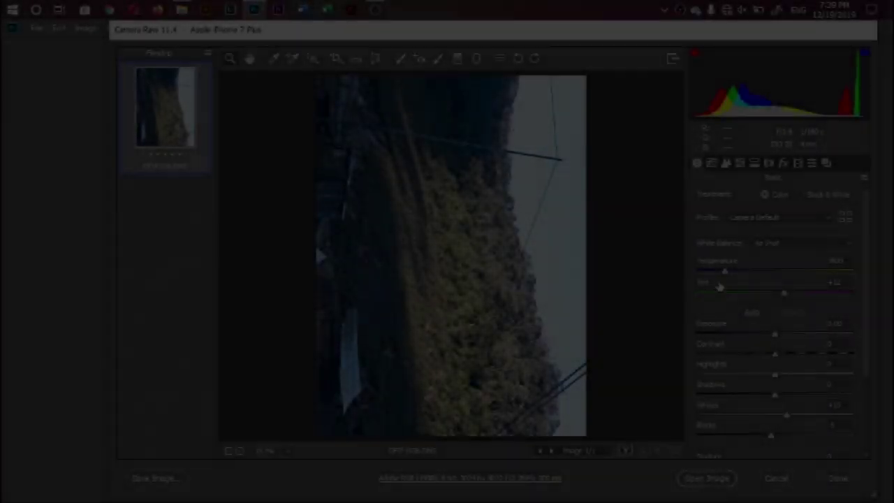
# - Warm the Camera Raw temperature to 6100, set tint to +23, and rotate the photo upright
pyautogui.moveTo(727, 271)
pyautogui.mouseDown()
pyautogui.moveTo(760, 271)
pyautogui.moveTo(793, 293)
pyautogui.moveTo(784, 309)
pyautogui.moveTo(796, 309)
pyautogui.mouseUp()
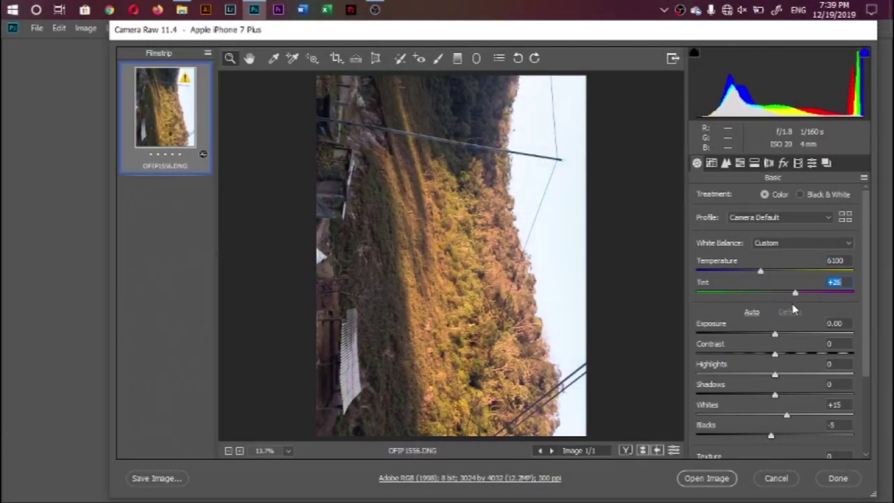
pyautogui.moveTo(781, 341)
pyautogui.mouseDown()
pyautogui.moveTo(792, 365)
pyautogui.moveTo(745, 365)
pyautogui.moveTo(792, 369)
pyautogui.mouseUp()
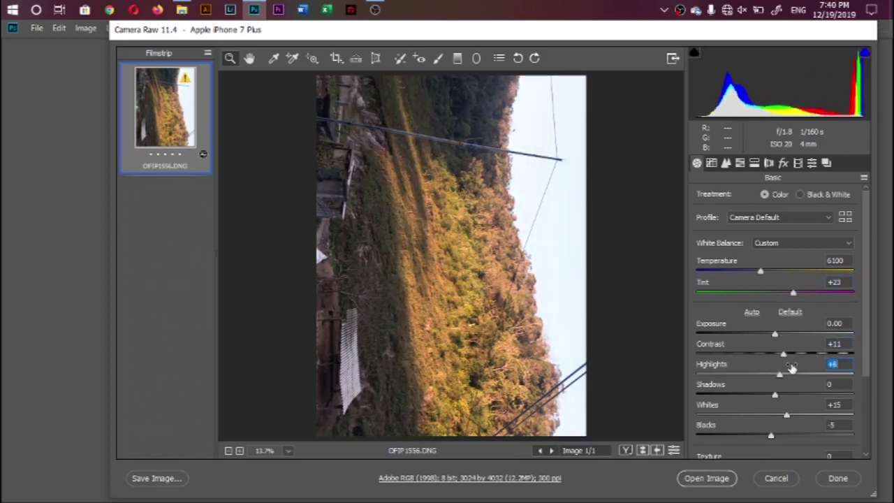
pyautogui.press('l')
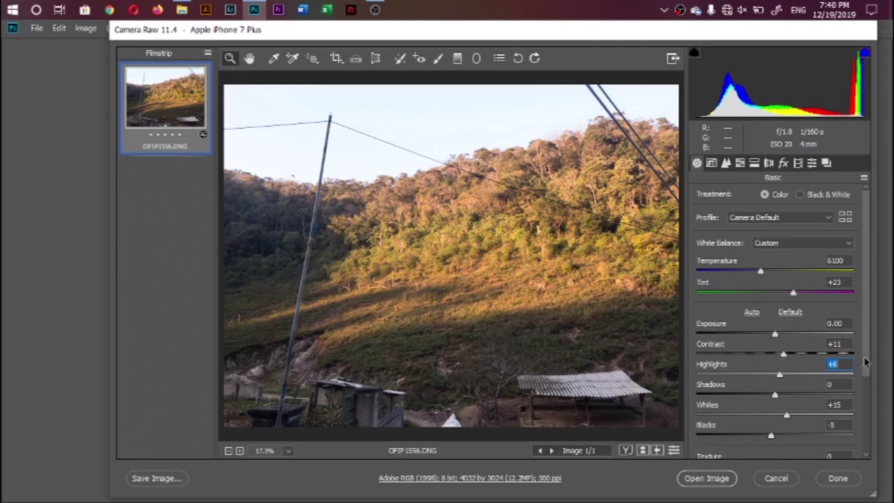
# - Add contrast, Texture +33 and Dehaze +16, drop Whites to -47, and open the photo in Photoshop
pyautogui.moveTo(864, 362); pyautogui.dragTo(865, 406)
pyautogui.moveTo(776, 412); pyautogui.dragTo(798, 412)
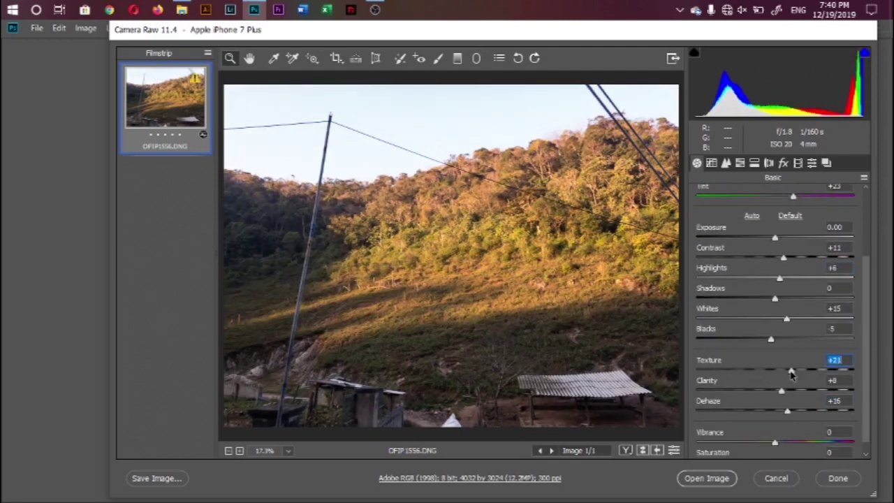
pyautogui.moveTo(787, 319); pyautogui.dragTo(735, 320)
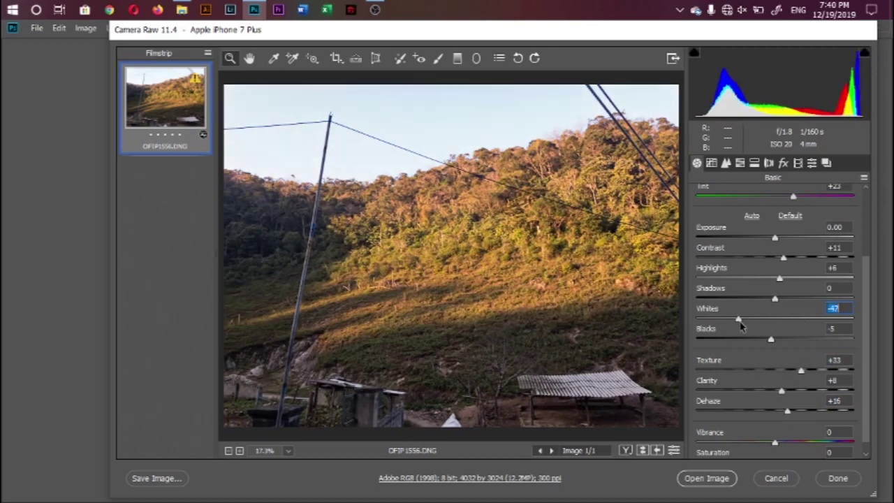
pyautogui.click(726, 479)
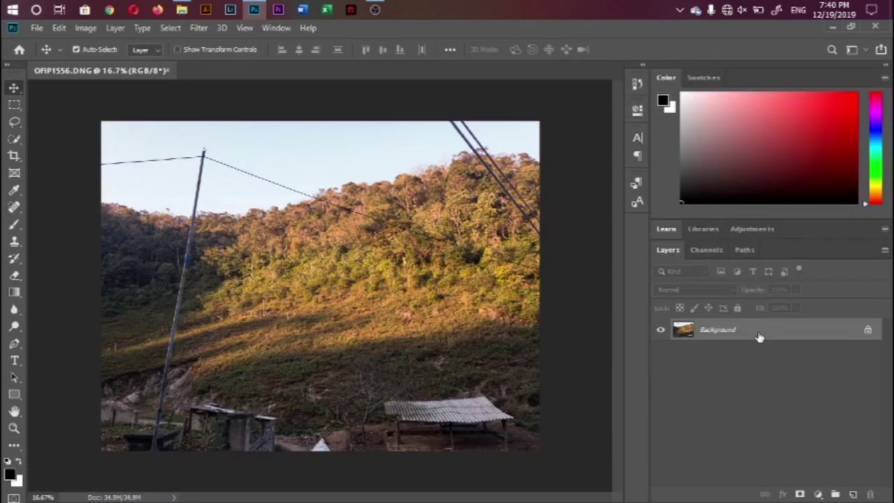
# - Add a Levels adjustment and a new layer, with a white brush at 33% opacity
pyautogui.press('Down')
pyautogui.press('Down')
pyautogui.press('Down')
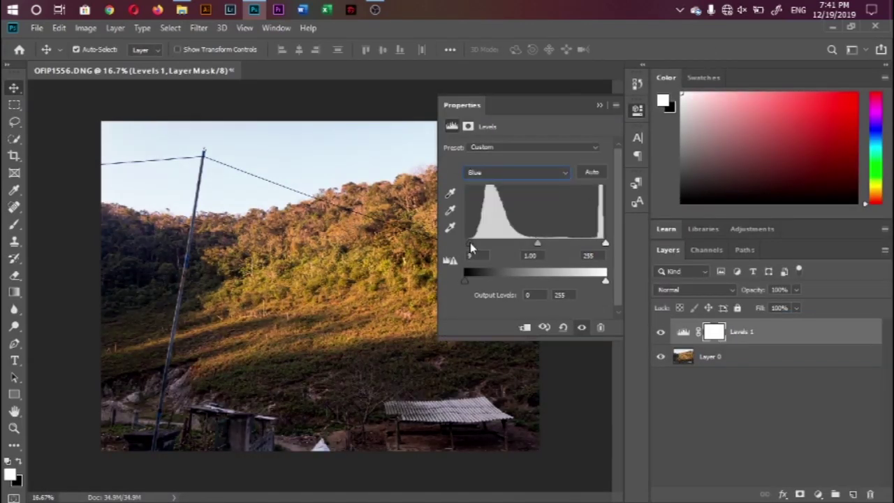
pyautogui.click(600, 105)
pyautogui.hotkey('ctrl', 'shift', 'alt', 'n')
pyautogui.press('b')
pyautogui.rightClick(306, 292)
pyautogui.press('Escape')
pyautogui.press('x')
pyautogui.press('3')
pyautogui.press('3')
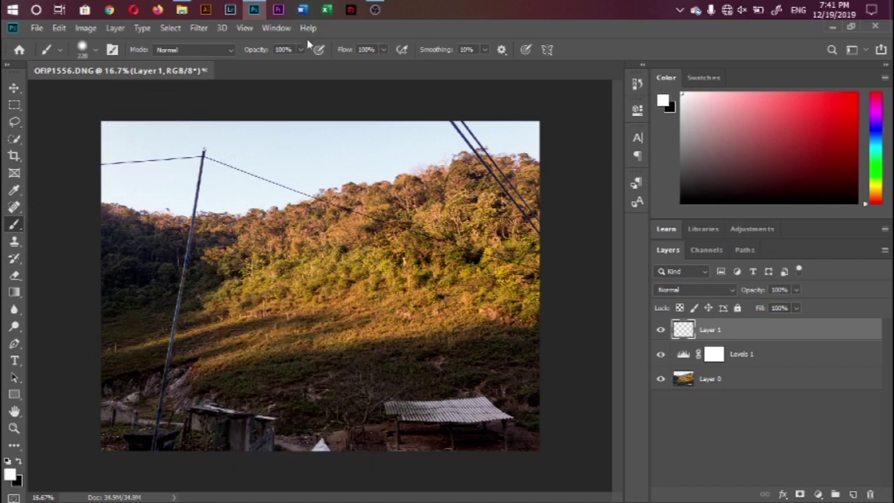
# - Paint white haze across the hillside and fade that layer to 27% opacity
pyautogui.moveTo(151, 303)
pyautogui.mouseDown()
pyautogui.moveTo(282, 276)
pyautogui.moveTo(139, 336)
pyautogui.moveTo(419, 230)
pyautogui.mouseUp()
pyautogui.moveTo(111, 210); pyautogui.dragTo(475, 280)
pyautogui.moveTo(419, 315); pyautogui.dragTo(174, 349)
pyautogui.moveTo(796, 289); pyautogui.dragTo(753, 307)
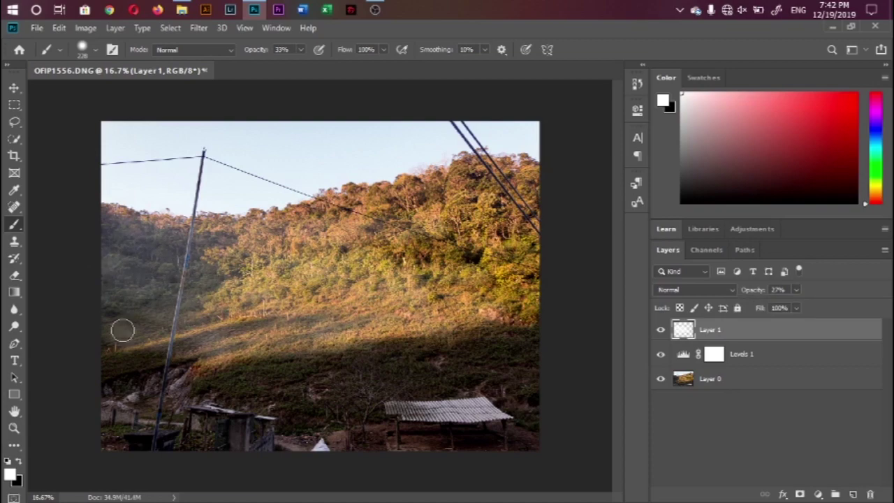
pyautogui.scroll(3, 168, 349)
# - Add a mask to the haze layer, hiding the haze on the lower left slope
pyautogui.press('x')
pyautogui.moveTo(283, 409); pyautogui.dragTo(498, 359)
pyautogui.scroll(-3, 438, 373)
pyautogui.scroll(2, 309, 353)
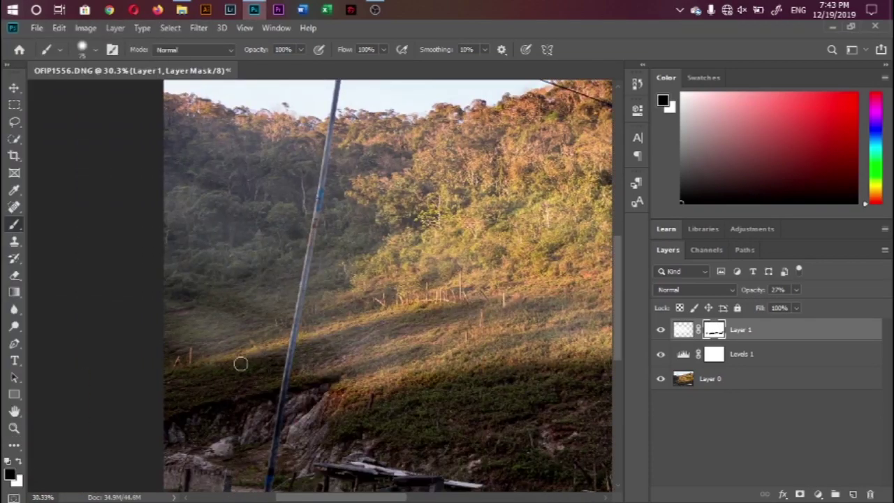
pyautogui.scroll(-2, 289, 378)
# - Set the brush to 18% opacity and lower the haze layer's opacity to 10%
pyautogui.rightClick(116, 214)
pyautogui.press('1')
pyautogui.press('8')
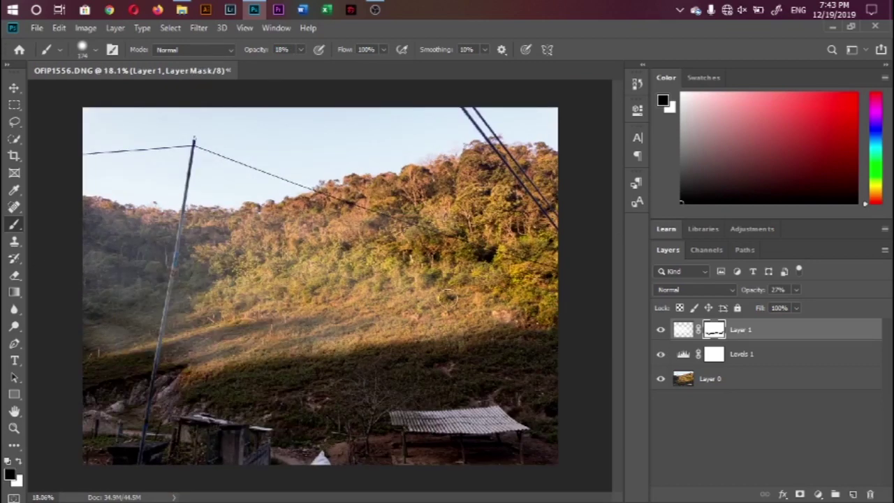
pyautogui.click(684, 329)
pyautogui.click(795, 289)
pyautogui.moveTo(792, 307); pyautogui.dragTo(779, 307)
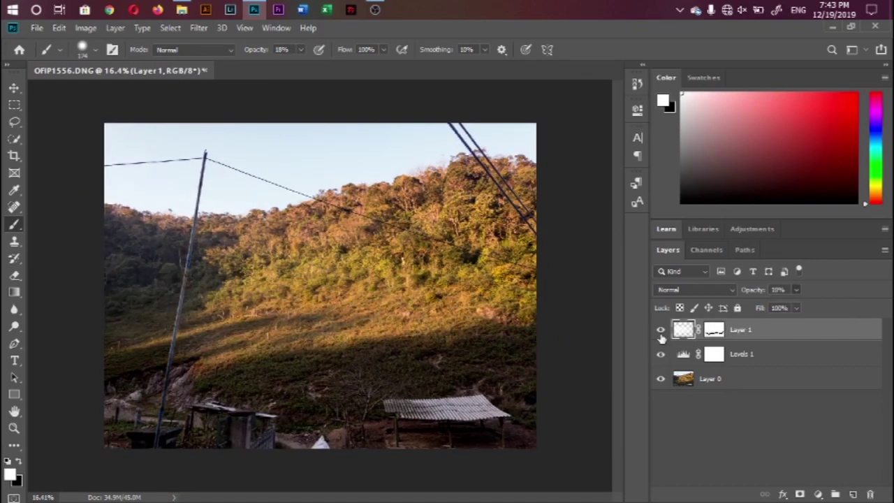
# - Add a black-filled vignette layer and mask the photo centre with a huge 75% brush
pyautogui.click(853, 494)
pyautogui.hotkey('ctrl', 'BackSpace')
pyautogui.click(800, 494)
pyautogui.rightClick(203, 234)
pyautogui.moveTo(231, 280); pyautogui.dragTo(335, 279)
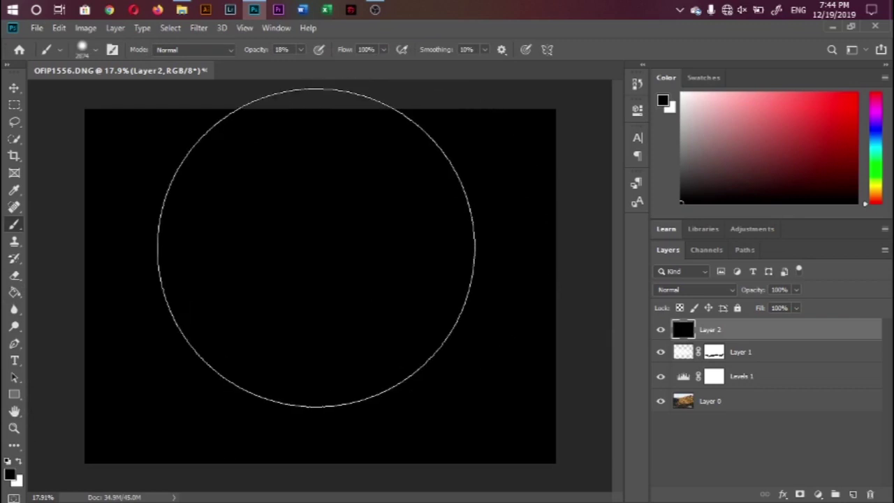
pyautogui.click(281, 49)
pyautogui.write('75x')
pyautogui.moveTo(308, 231); pyautogui.dragTo(309, 275)
# - Shrink the brush, fit the image in view, and select the original photo layer
pyautogui.rightClick(319, 201)
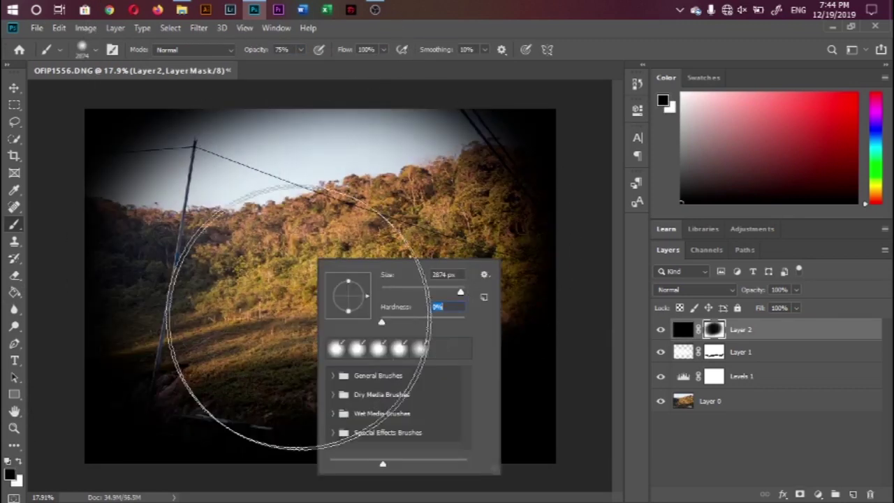
pyautogui.press('Escape')
pyautogui.hotkey('ctrl', '0')
pyautogui.press('c')
pyautogui.hotkey('alt', ',')
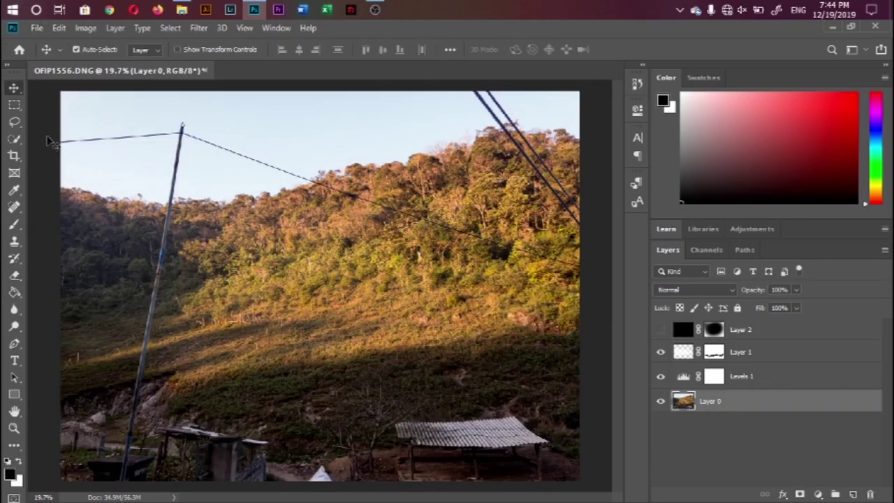
pyautogui.press('Escape')
# - Hide the effect layers and turn a path around the pole into a selection
pyautogui.keyDown('alt'); pyautogui.click(661, 401); pyautogui.keyUp('alt')
pyautogui.press('p')
pyautogui.scroll(3, 110, 416)
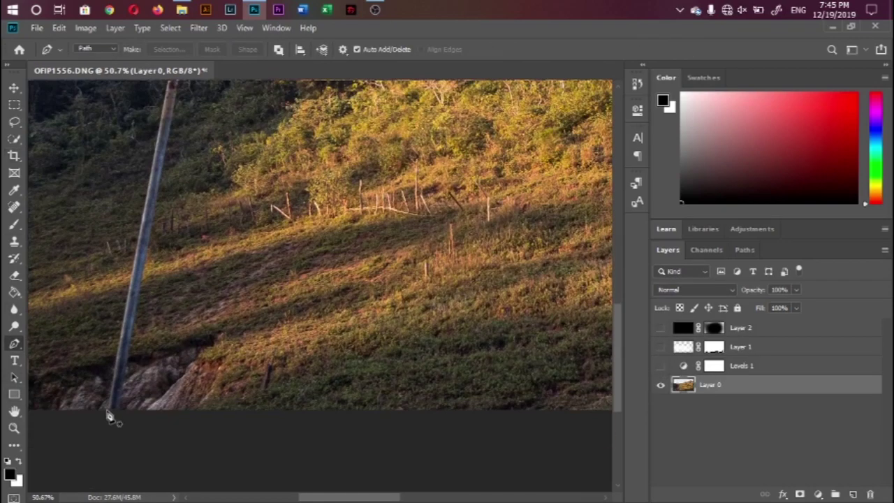
pyautogui.scroll(3, 198, 123)
pyautogui.scroll(-3, 205, 344)
pyautogui.hotkey('ctrl', 'Return')
# - Remove the pole with a Content-Aware fill, then deselect
pyautogui.click(58, 28)
pyautogui.click(110, 220)
pyautogui.click(448, 136)
pyautogui.click(436, 193)
pyautogui.press('Return')
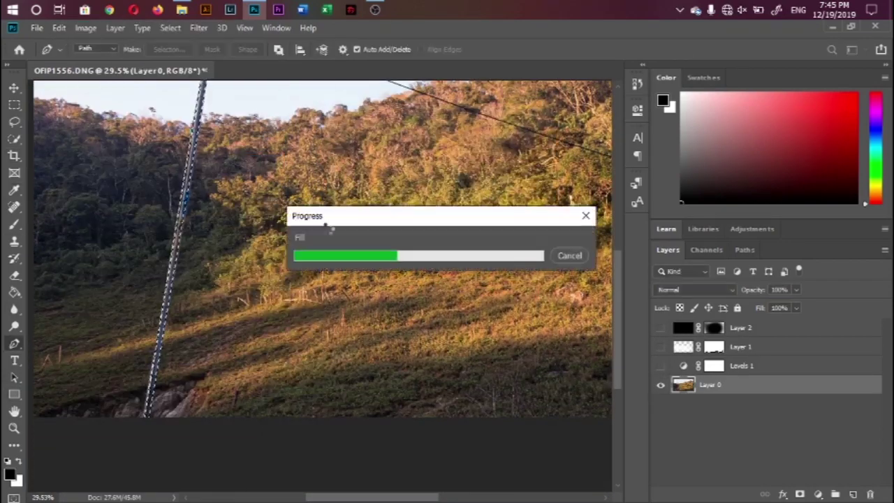
pyautogui.hotkey('ctrl', 'd')
# - Set up the Clone Stamp brush with 0% hardness
pyautogui.press('s')
pyautogui.scroll(2, 120, 395)
pyautogui.rightClick(119, 335)
pyautogui.press('Escape')
pyautogui.rightClick(109, 347)
pyautogui.press('Escape')
pyautogui.scroll(1, 118, 383)
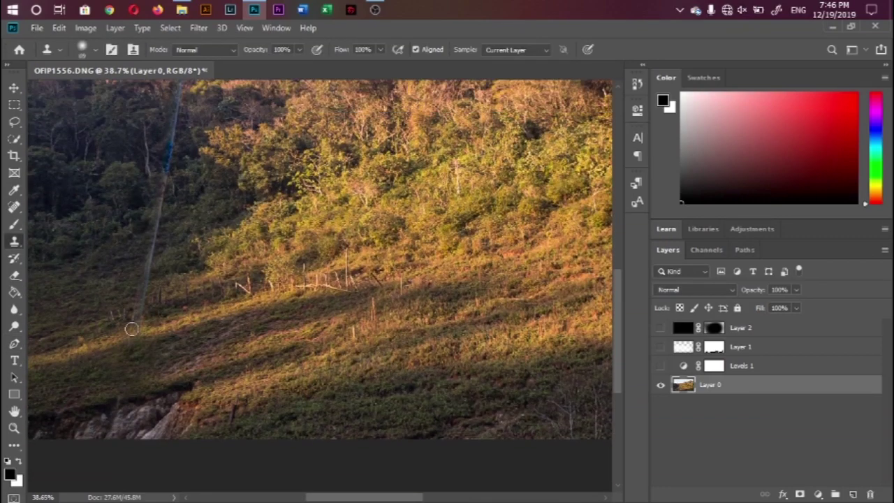
pyautogui.scroll(2, 113, 378)
# - With a larger brush, clone the power lines out of the sky over the right trees
pyautogui.press(']')
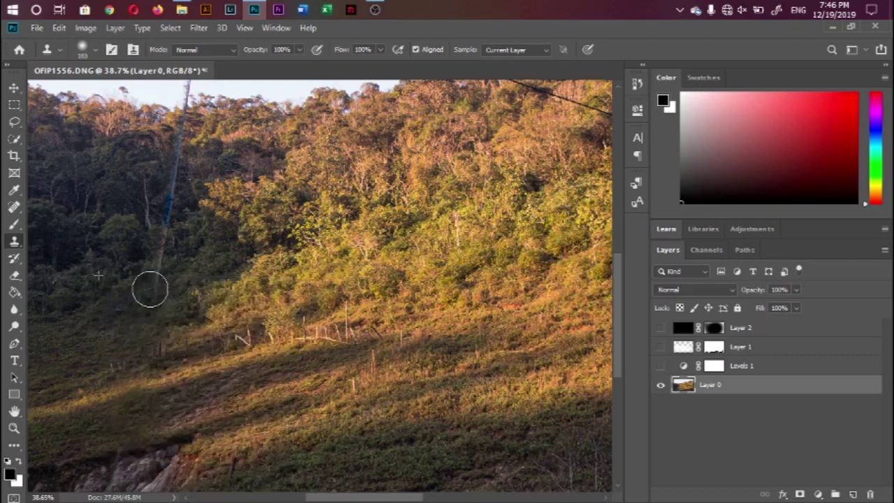
pyautogui.scroll(1, 160, 245)
pyautogui.scroll(2, 209, 139)
pyautogui.scroll(1, 259, 163)
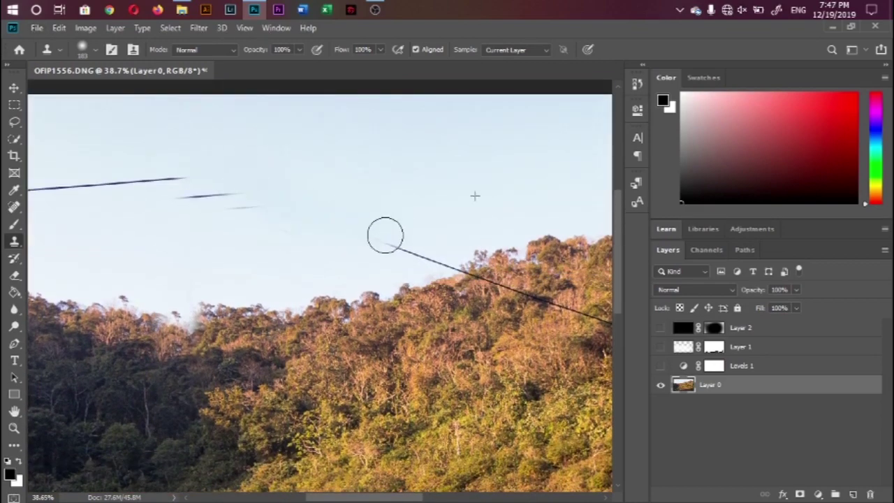
pyautogui.scroll(-3, 348, 162)
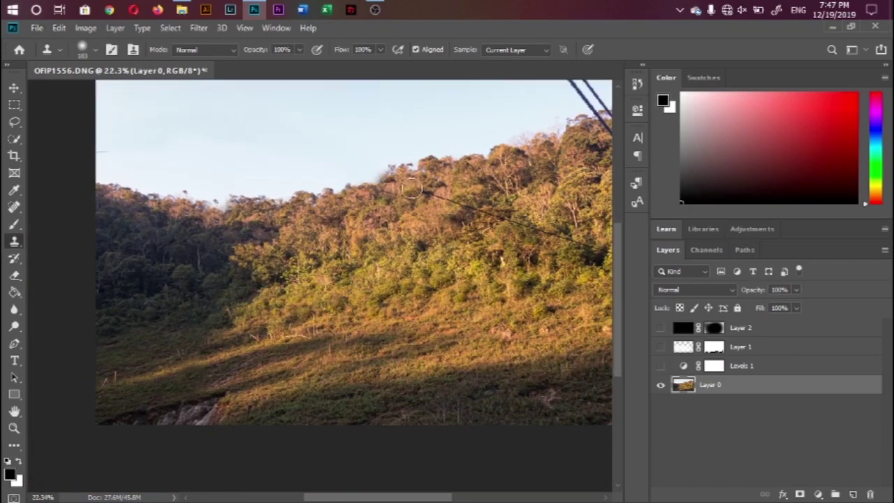
pyautogui.scroll(-1, 390, 191)
pyautogui.scroll(2, 389, 190)
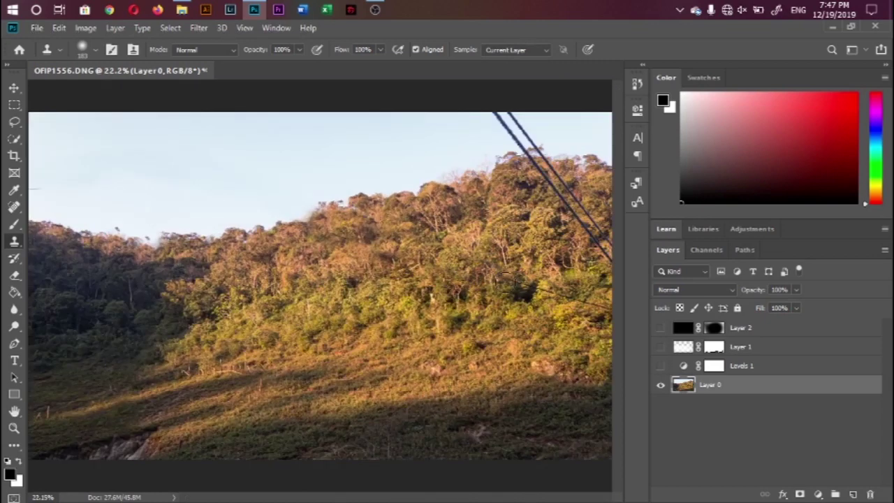
pyautogui.moveTo(604, 257); pyautogui.dragTo(541, 168)
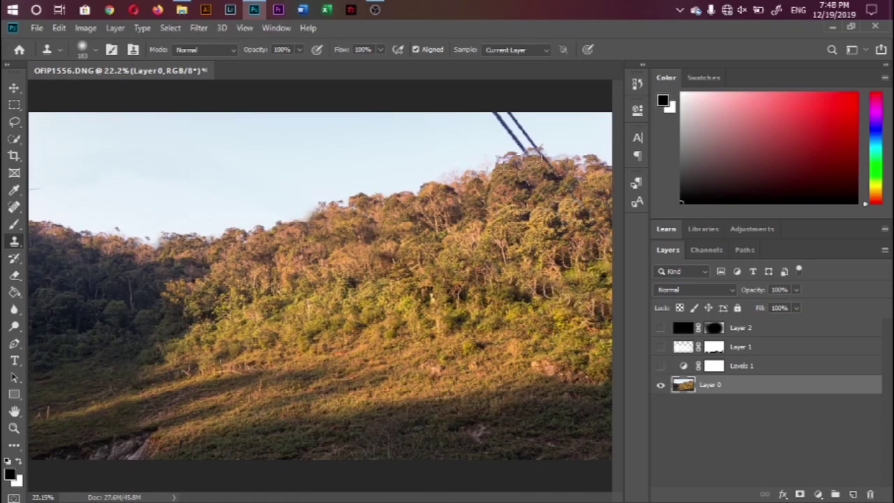
# - Adjust the clone brush size and softness, and make the Levels, haze and vignette layers visible again
pyautogui.rightClick(538, 150)
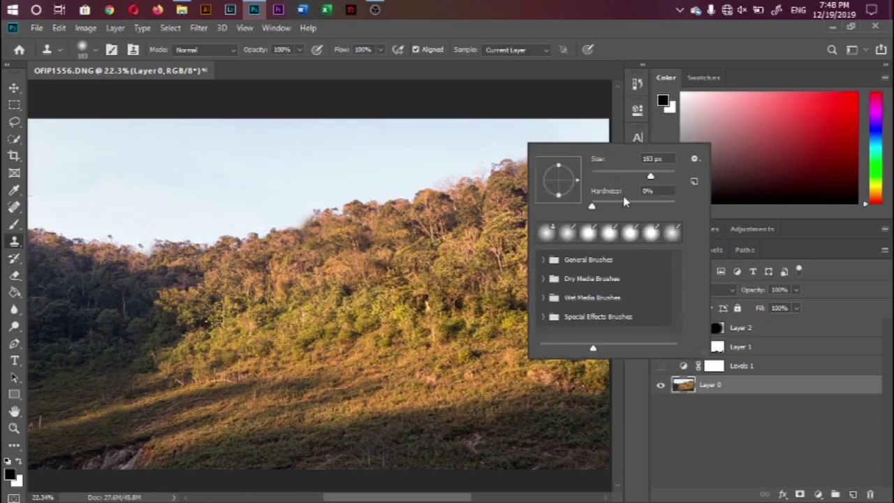
pyautogui.scroll(-2, 127, 216)
pyautogui.scroll(1, 127, 216)
pyautogui.keyDown('alt'); pyautogui.click(660, 384); pyautogui.keyUp('alt')
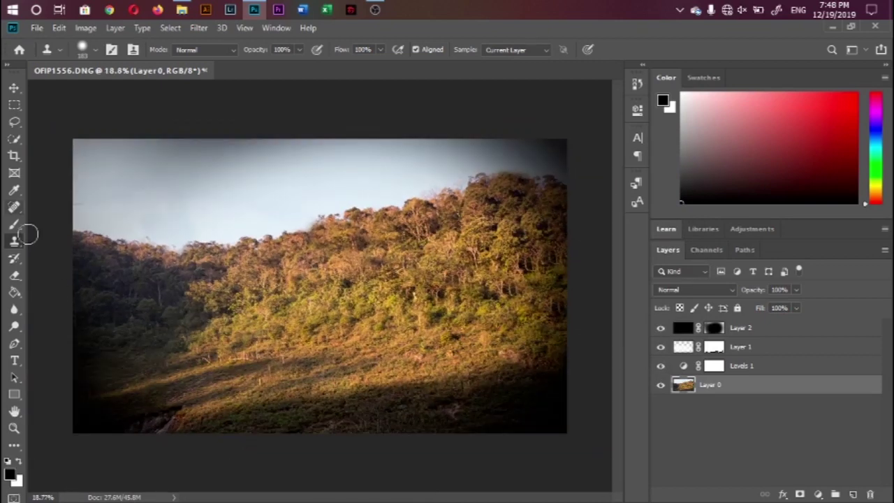
pyautogui.rightClick(14, 292)
pyautogui.click(56, 290)
# - On Layer 2, replace the vignette with a vertical gradient that darkens the image bottom
pyautogui.click(741, 327)
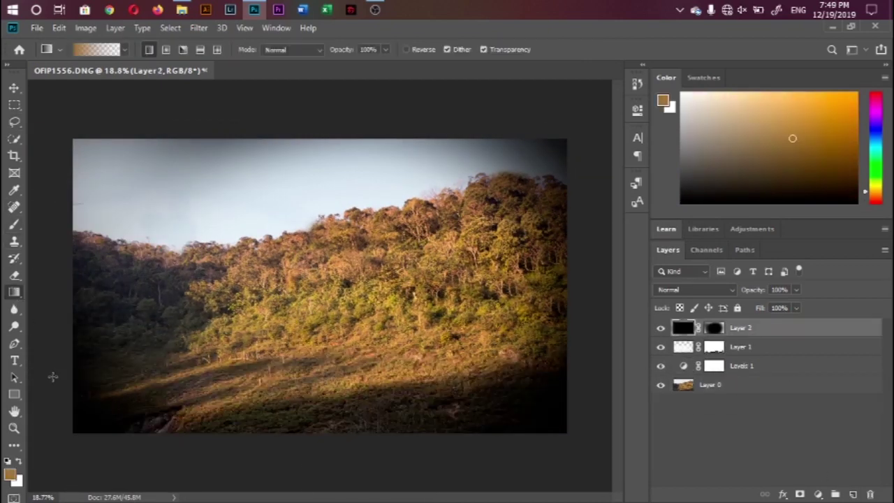
pyautogui.moveTo(288, 433); pyautogui.dragTo(288, 309)
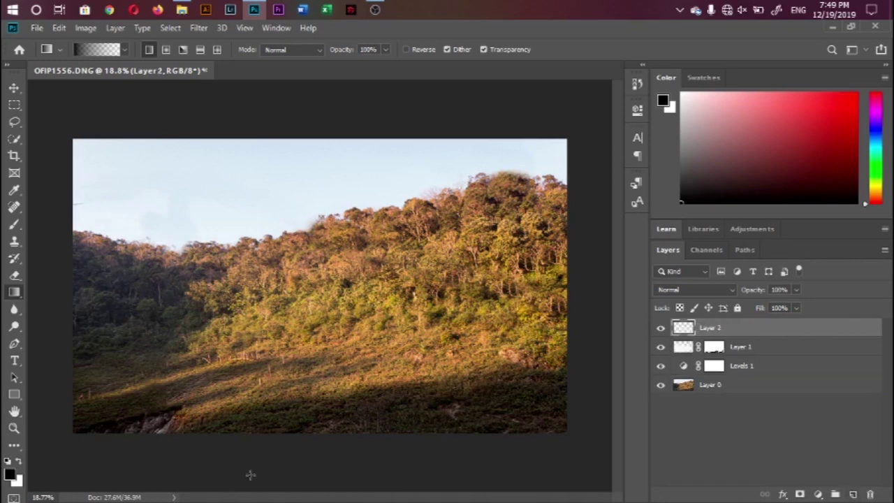
pyautogui.click(695, 289)
# - Add a new layer above Layer 1, fill it orange, and move it lower in the stack
pyautogui.click(803, 346)
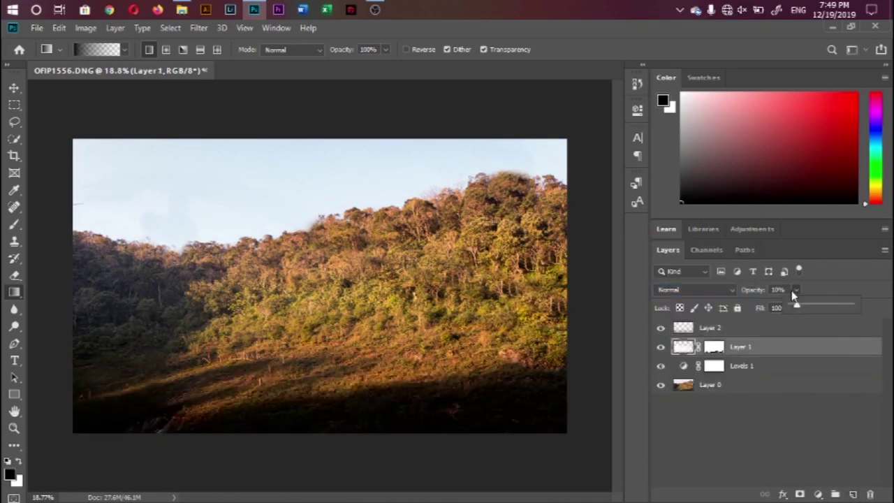
pyautogui.press('v')
pyautogui.click(853, 495)
pyautogui.click(9, 475)
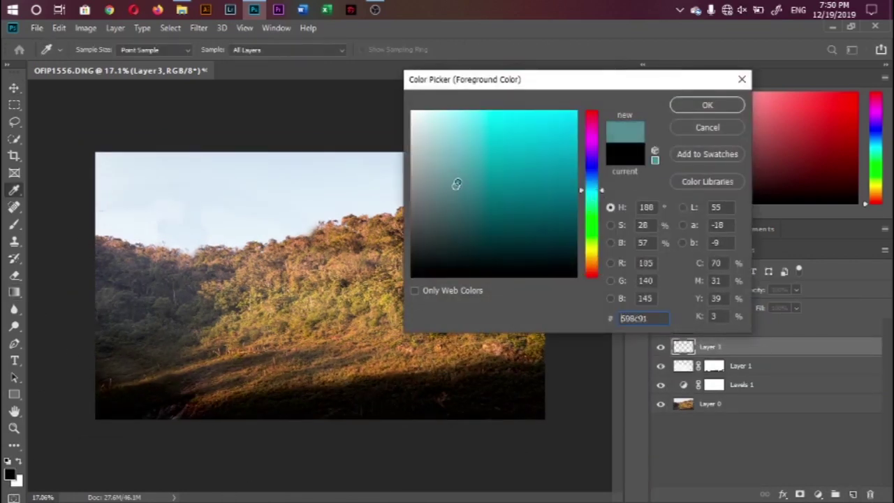
pyautogui.click(694, 106)
pyautogui.hotkey('alt', 'BackSpace')
pyautogui.moveTo(710, 347); pyautogui.dragTo(710, 370)
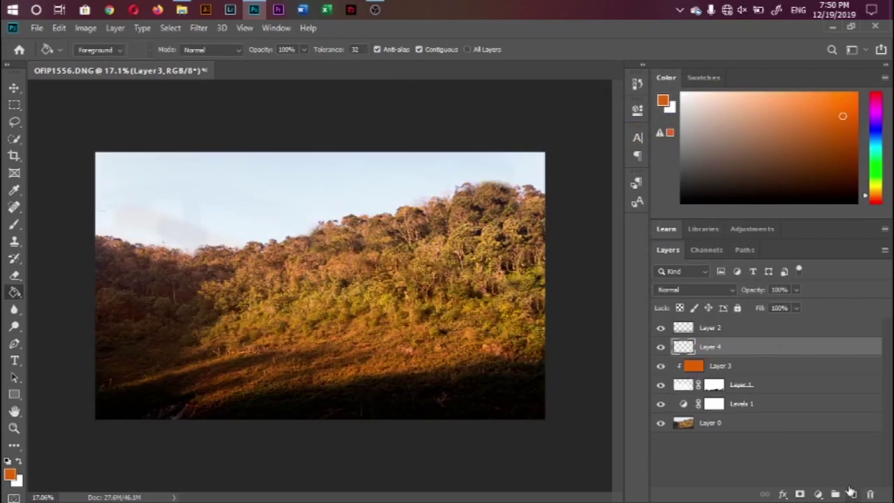
# - Add a Gradient Map adjustment blended as Soft Light at 10%
pyautogui.click(819, 495)
pyautogui.click(804, 476)
pyautogui.click(695, 289)
pyautogui.click(669, 344)
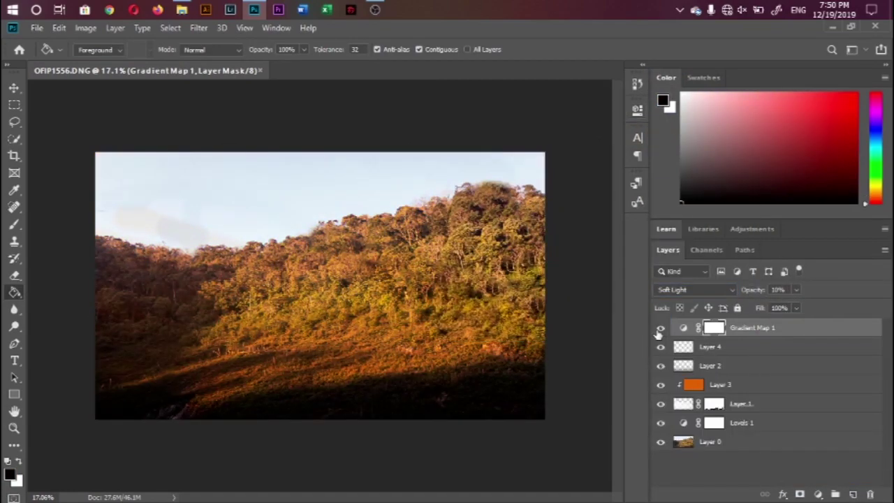
# - Add a Color Lookup adjustment set to the Fuji ETERNA look
pyautogui.click(819, 495)
pyautogui.click(804, 433)
pyautogui.click(552, 149)
pyautogui.press('Down')
pyautogui.press('Down')
pyautogui.press('Down')
pyautogui.press('Down')
pyautogui.press('Down')
pyautogui.press('Down')
# - Paint the Color Lookup mask black over part of the hillside, then fit the image in view
pyautogui.press('b')
pyautogui.rightClick(321, 397)
pyautogui.press('Escape')
pyautogui.moveTo(350, 280); pyautogui.dragTo(543, 270)
pyautogui.press('v')
pyautogui.hotkey('ctrl', '0')
# - Type MORNING at the image's left in Roboto Black
pyautogui.click(15, 362)
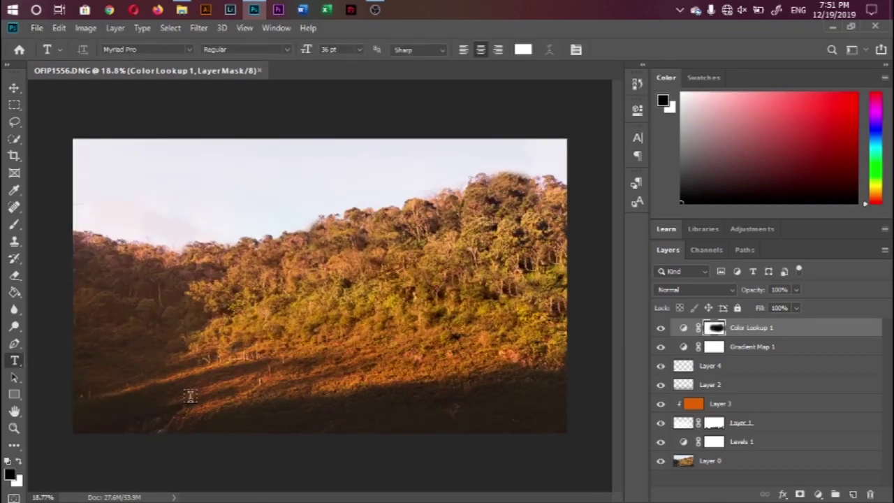
pyautogui.click(89, 320)
pyautogui.write('MÒ')
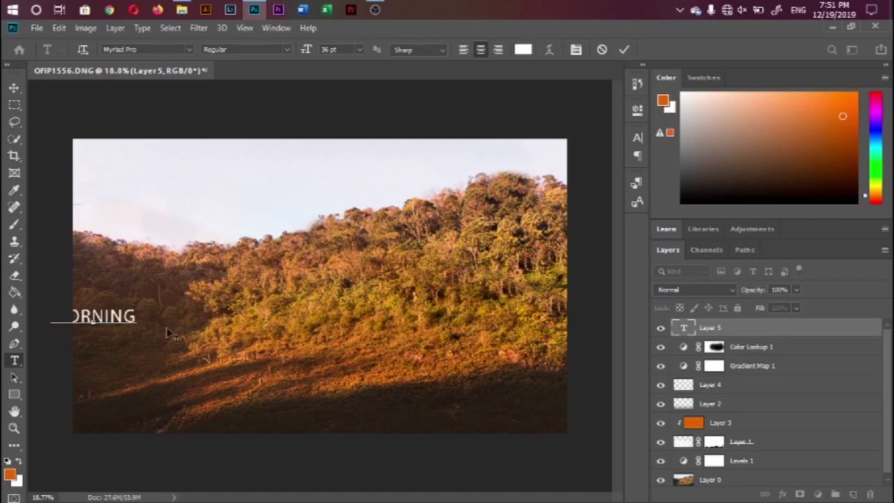
pyautogui.hotkey('ctrl', 'a')
pyautogui.click(170, 49)
pyautogui.write('rob')
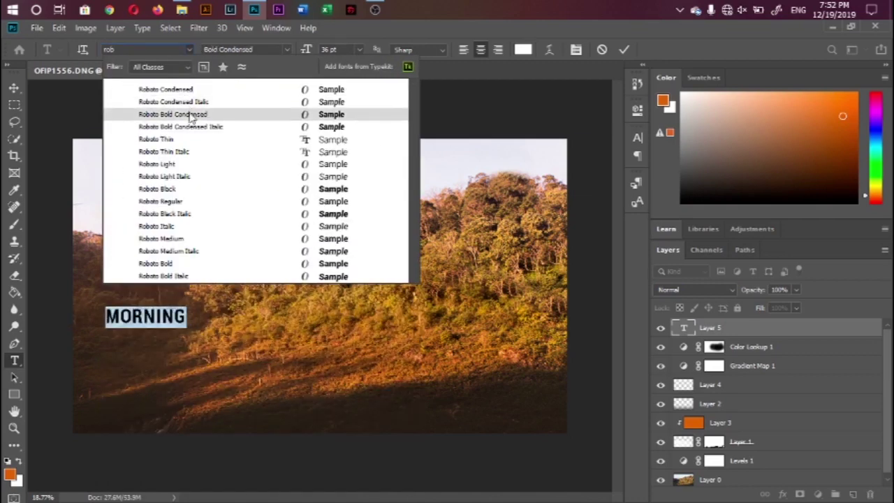
pyautogui.click(196, 189)
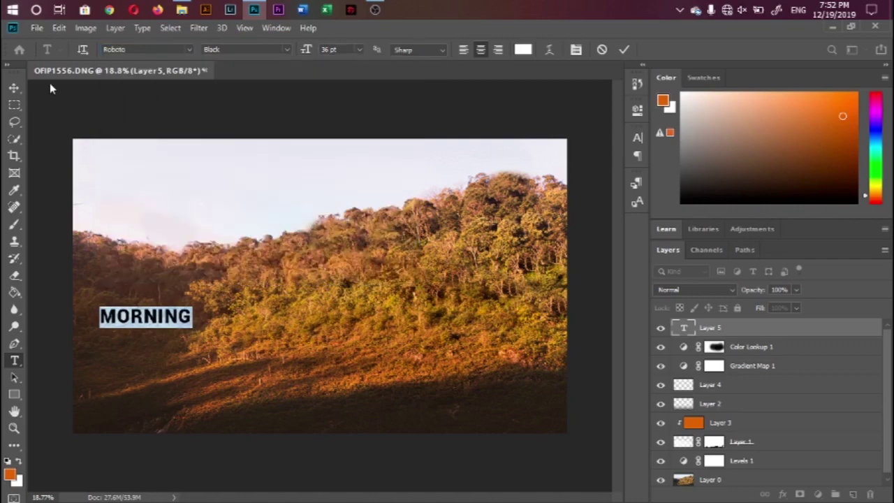
pyautogui.click(14, 88)
# - Change the MORNING text font to Gobold Bold
pyautogui.doubleClick(681, 329)
pyautogui.click(189, 49)
pyautogui.click(345, 102)
pyautogui.click(14, 89)
pyautogui.scroll(2, 132, 335)
pyautogui.scroll(-1, 133, 335)
# - Scale MORNING up into a large title and start a second text line below it
pyautogui.hotkey('ctrl', 't')
pyautogui.moveTo(190, 301); pyautogui.dragTo(440, 210)
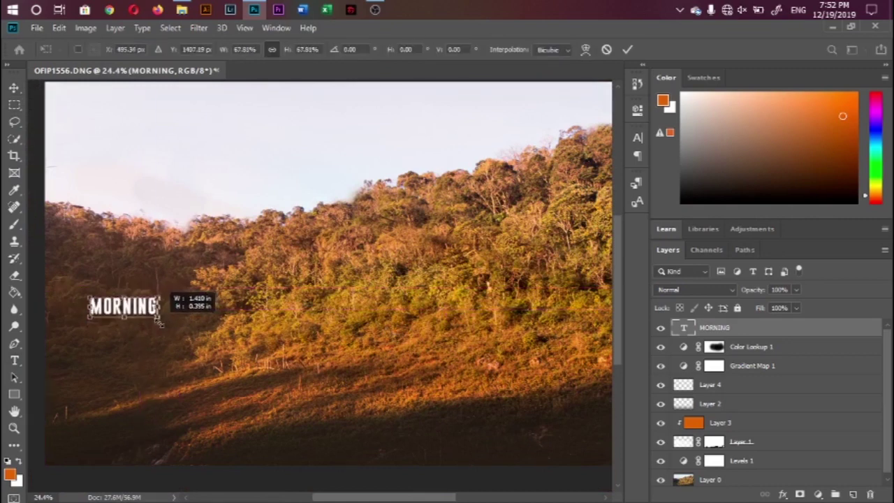
pyautogui.press('Return')
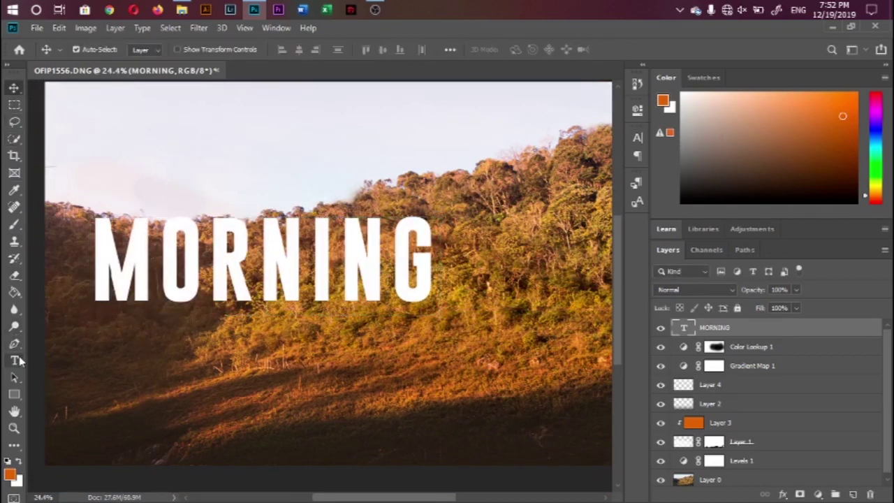
pyautogui.click(14, 360)
pyautogui.click(70, 362)
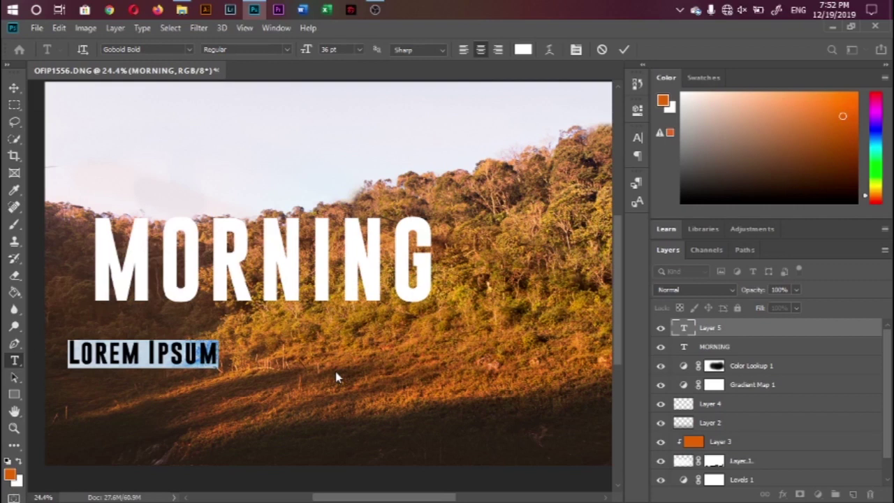
# - Add 'PA KHOM' text with tracking 1120 and place it under MORNING
pyautogui.write('PA KHOM')
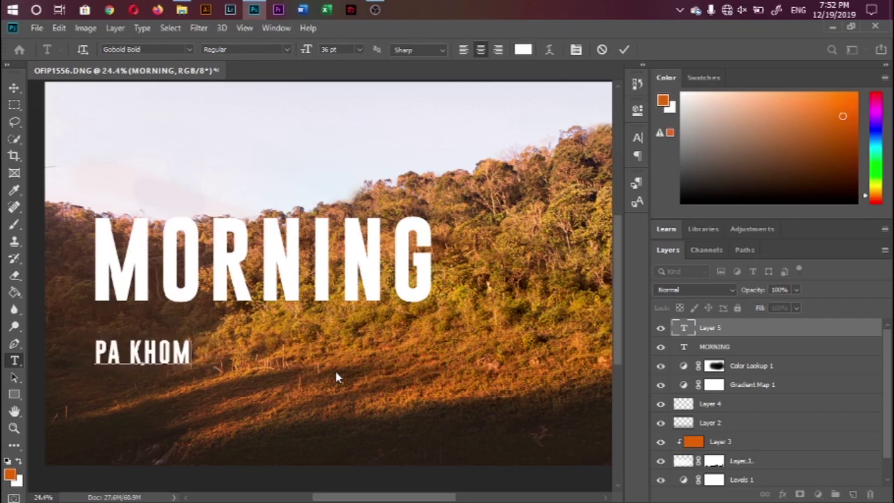
pyautogui.hotkey('ctrl', 'a')
pyautogui.click(638, 184)
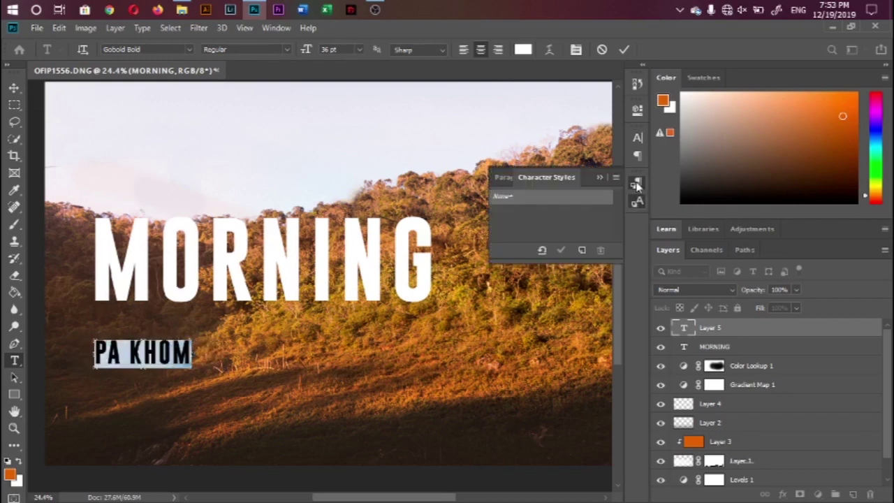
pyautogui.click(637, 137)
pyautogui.write('1120')
pyautogui.click(14, 87)
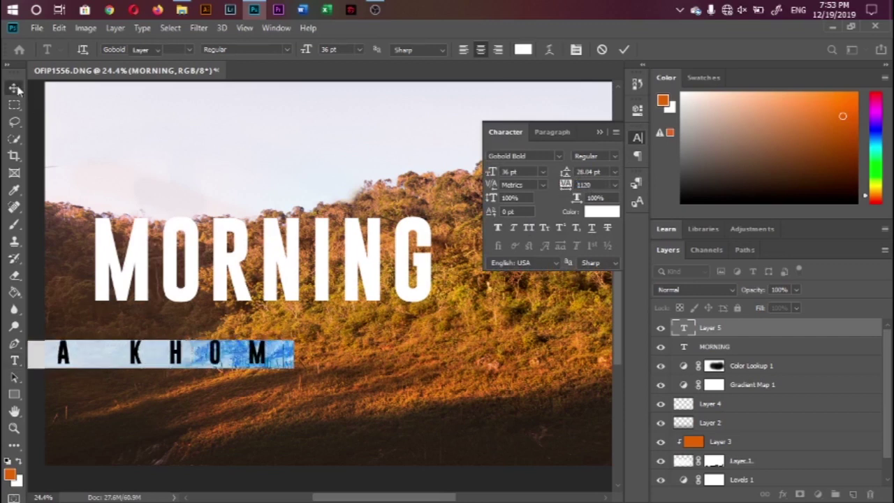
pyautogui.moveTo(210, 353); pyautogui.dragTo(236, 353)
# - Draw a thin white rectangle bar beneath the MORNING title
pyautogui.click(13, 395)
pyautogui.click(19, 461)
pyautogui.moveTo(94, 310)
pyautogui.mouseDown()
pyautogui.moveTo(428, 323)
pyautogui.moveTo(426, 312)
pyautogui.mouseUp()
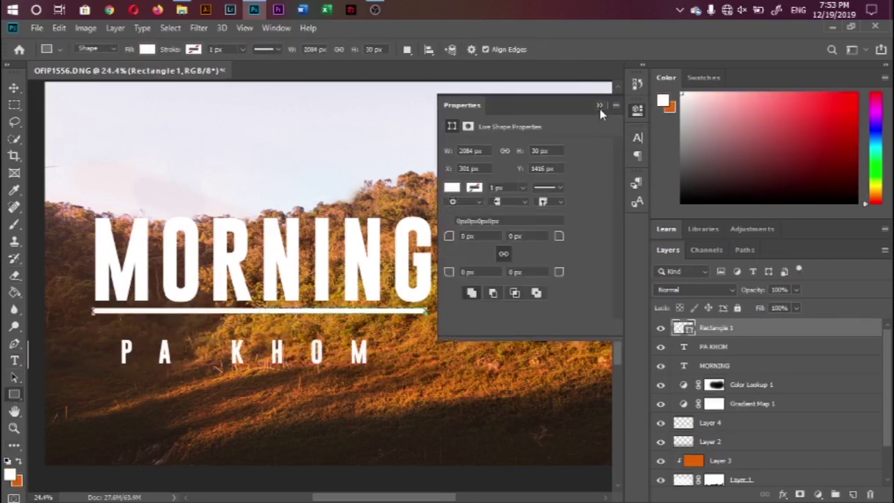
pyautogui.click(14, 87)
# - Move the PA KHOM text up to sit just beneath the white line
pyautogui.click(245, 360)
pyautogui.click(637, 138)
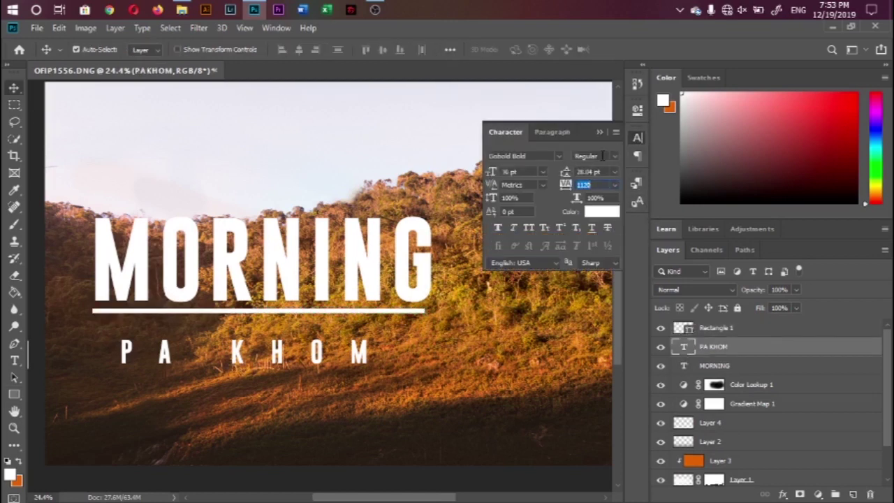
pyautogui.scroll(2, 579, 183)
pyautogui.scroll(2, 586, 180)
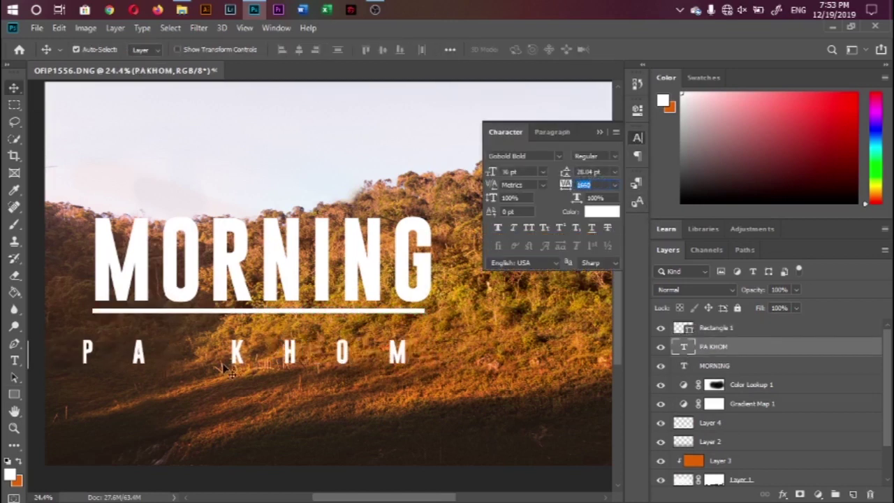
pyautogui.moveTo(231, 370); pyautogui.dragTo(243, 349)
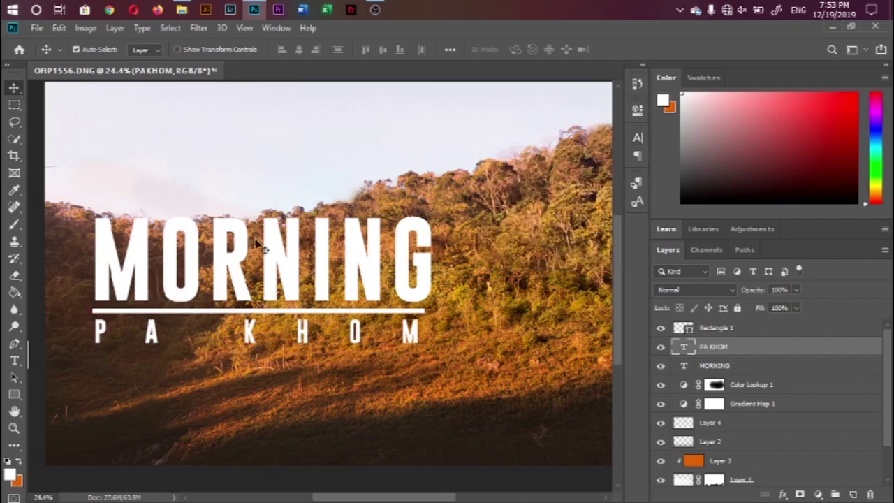
pyautogui.scroll(-2, 417, 349)
pyautogui.scroll(2, 417, 349)
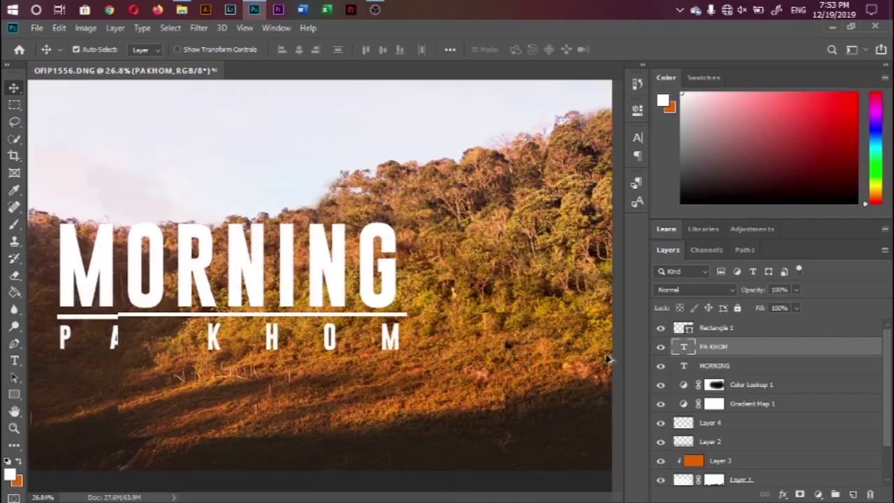
# - Edit the PA KHOM text to widen the gap between PA and KHOM
pyautogui.doubleClick(769, 346)
pyautogui.click(644, 91)
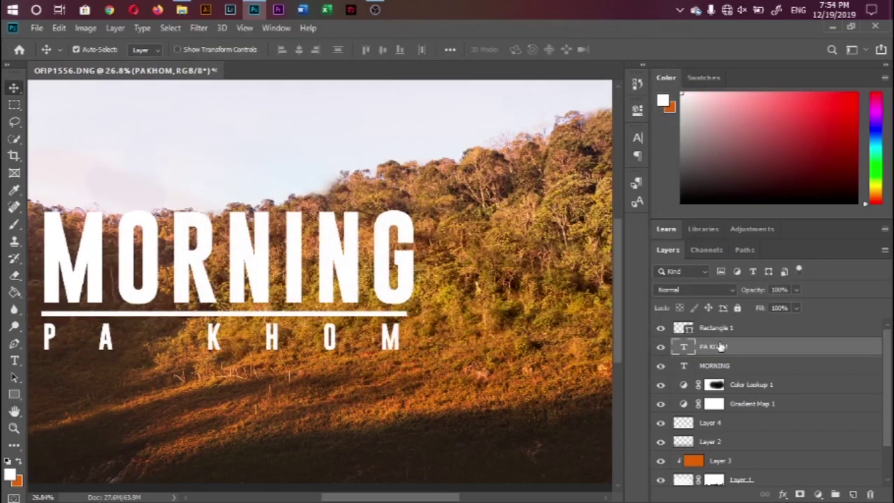
pyautogui.doubleClick(685, 348)
pyautogui.hotkey('alt', 'Right')
pyautogui.hotkey('alt', 'Right')
pyautogui.hotkey('alt', 'Right')
# - Replace the extra space in the subtitle with a hyphen so it reads PA-KHOM
pyautogui.hotkey('alt', 'Left')
pyautogui.hotkey('alt', 'Left')
pyautogui.hotkey('alt', 'Left')
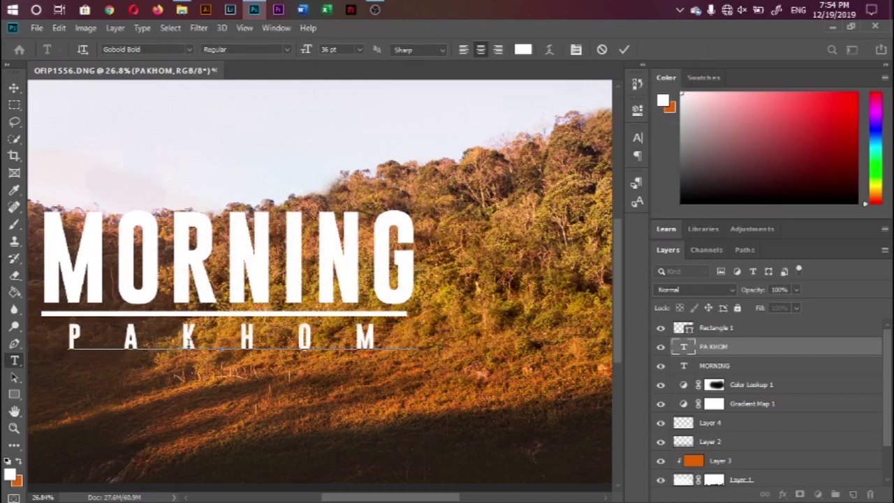
pyautogui.write('-')
pyautogui.scroll(-2, 182, 381)
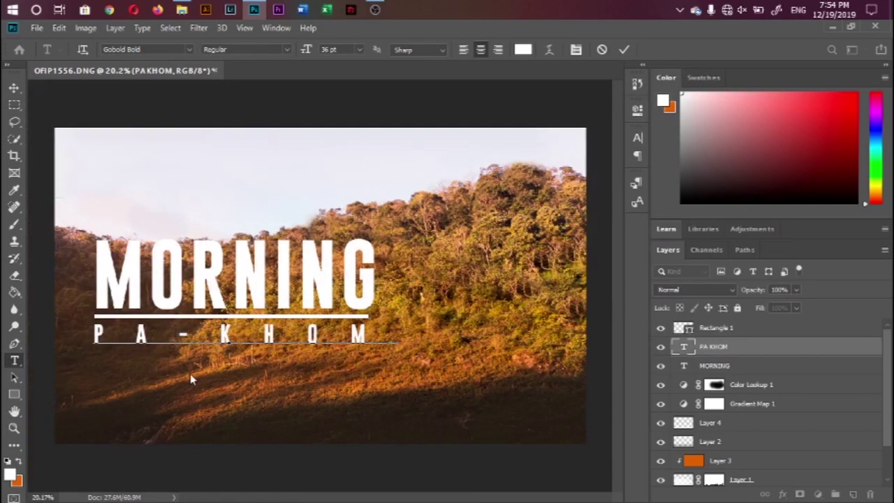
pyautogui.click(14, 87)
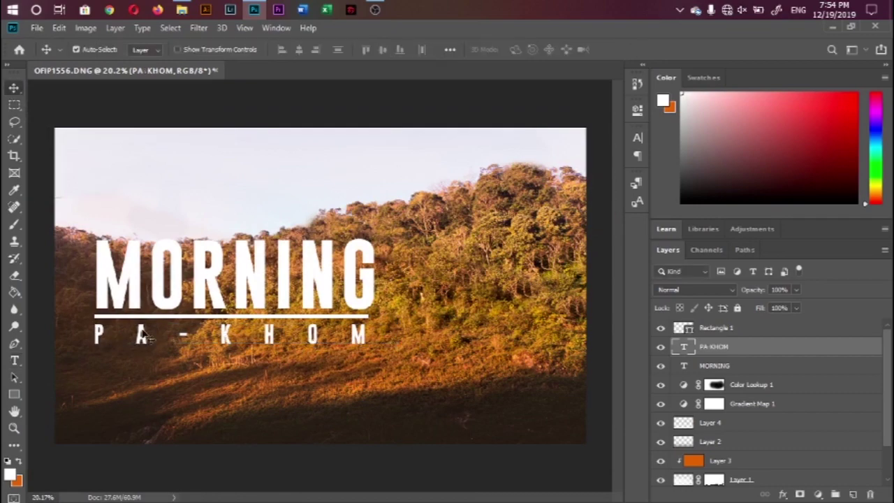
# - Stretch the white rule's right end slightly wider using Free Transform
pyautogui.keyDown('ctrl'); pyautogui.click(176, 316); pyautogui.keyUp('ctrl')
pyautogui.hotkey('ctrl', 't')
pyautogui.scroll(5, 375, 314)
pyautogui.moveTo(364, 299); pyautogui.dragTo(399, 291)
pyautogui.scroll(-3, 319, 319)
pyautogui.scroll(-2, 318, 318)
pyautogui.scroll(-2, 319, 318)
pyautogui.press('Return')
pyautogui.scroll(-3, 308, 294)
pyautogui.keyDown('shift'); pyautogui.click(746, 370); pyautogui.keyUp('shift')
# - Group the three title layers and shrink the group to a small block
pyautogui.hotkey('ctrl', 'g')
pyautogui.hotkey('ctrl', 't')
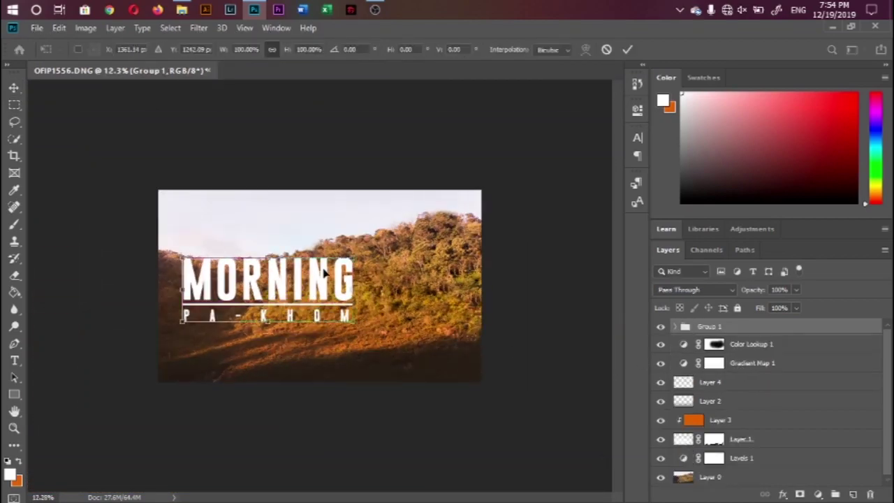
pyautogui.moveTo(355, 255); pyautogui.dragTo(225, 302)
pyautogui.press('Return')
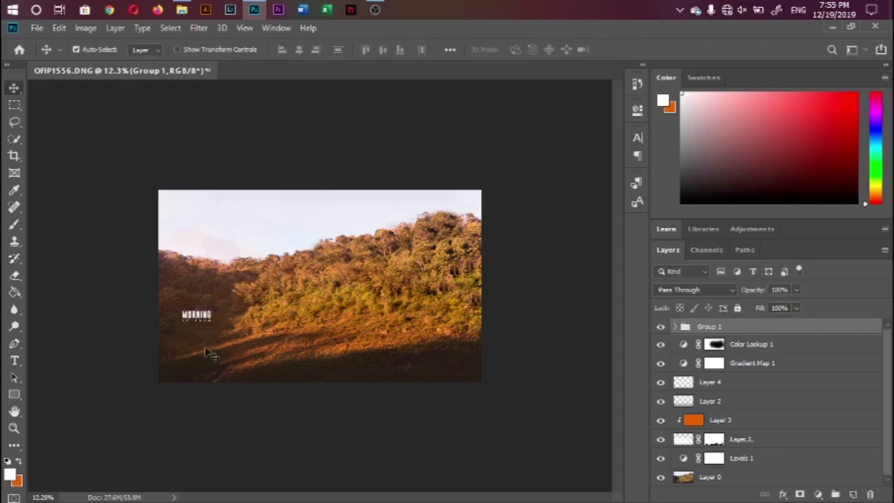
pyautogui.scroll(3, 202, 315)
pyautogui.moveTo(103, 342); pyautogui.dragTo(132, 341)
pyautogui.rightClick(738, 343)
pyautogui.press('Escape')
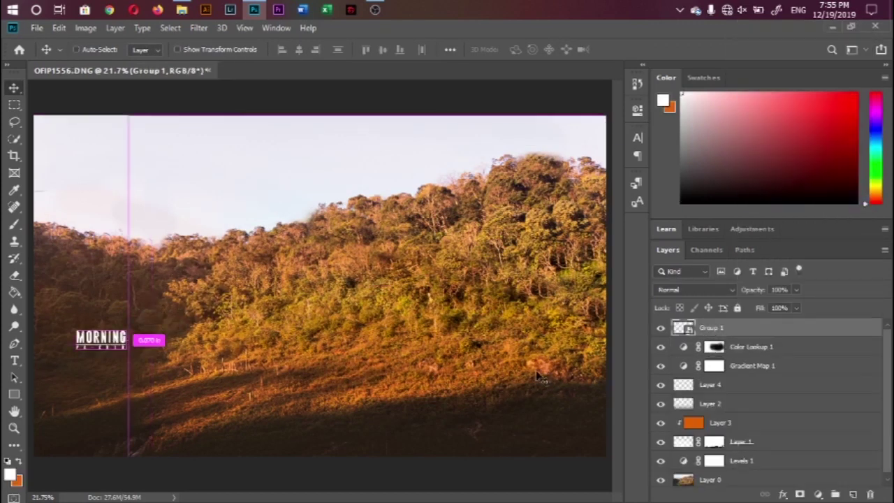
# - Place the title group in the lower-right corner at 56% opacity
pyautogui.hotkey('ctrl', 't')
pyautogui.scroll(-1, 161, 380)
pyautogui.scroll(-1, 160, 380)
pyautogui.moveTo(210, 354); pyautogui.dragTo(502, 357)
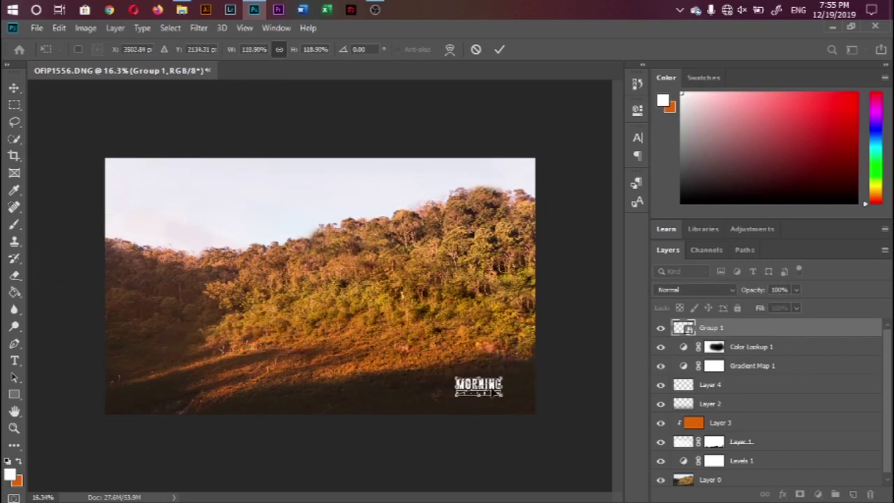
pyautogui.click(499, 49)
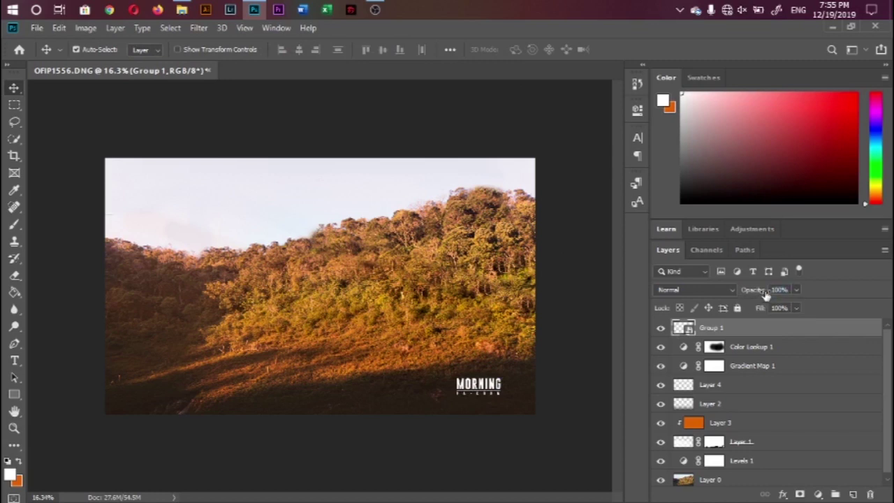
pyautogui.press('5')
pyautogui.press('6')
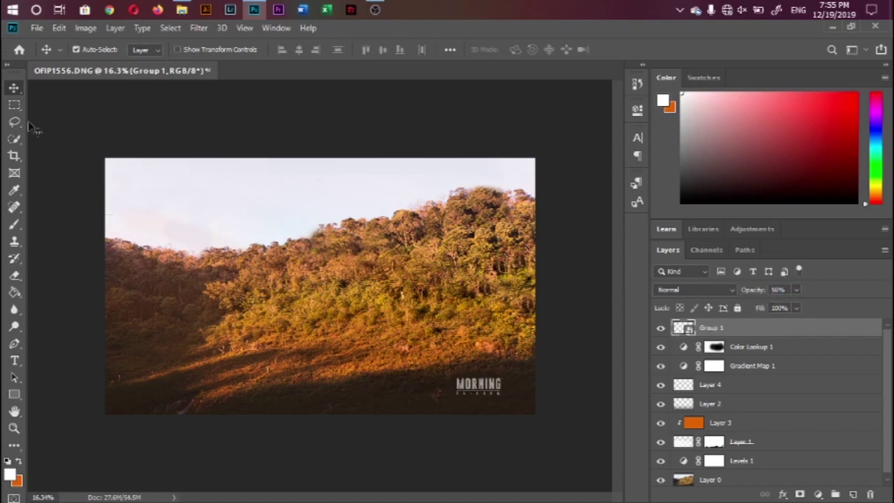
pyautogui.scroll(3, 525, 417)
pyautogui.scroll(-2, 526, 417)
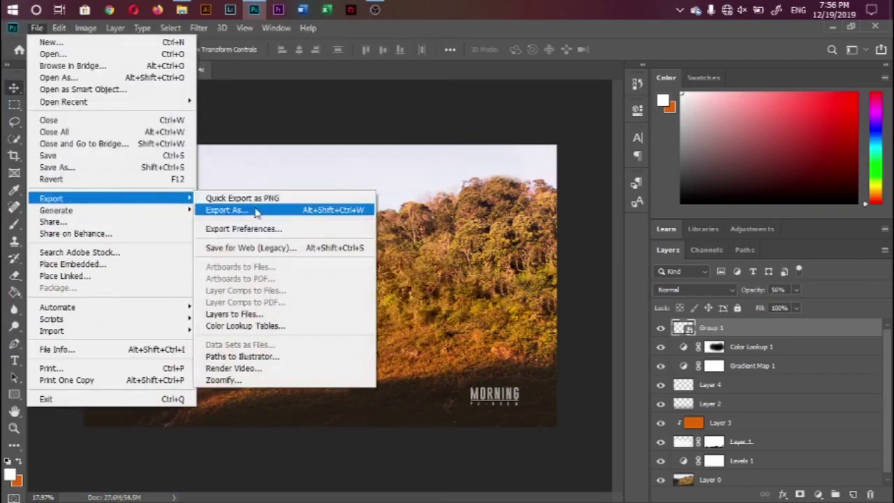
# - Check the Export As settings with JPG format, then cancel without exporting
pyautogui.click(227, 208)
pyautogui.click(726, 81)
pyautogui.click(741, 105)
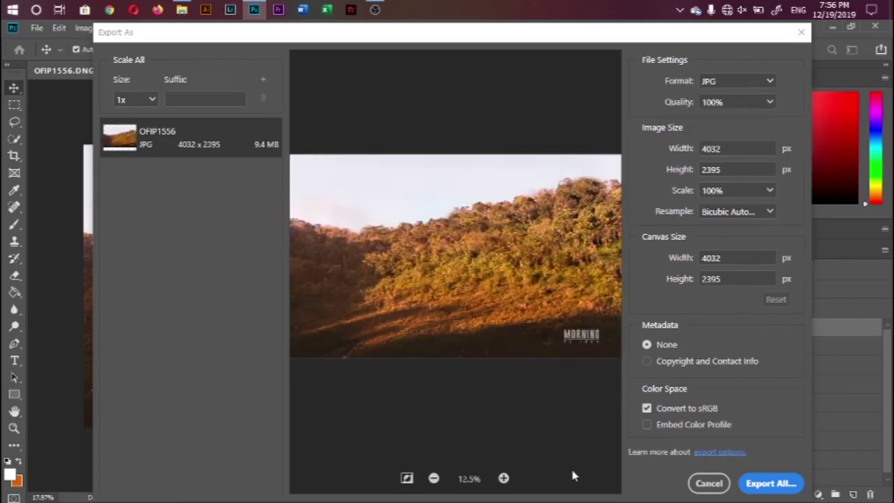
pyautogui.click(709, 483)
# - Group all the layers into one new group
pyautogui.rightClick(756, 430)
pyautogui.press('Escape')
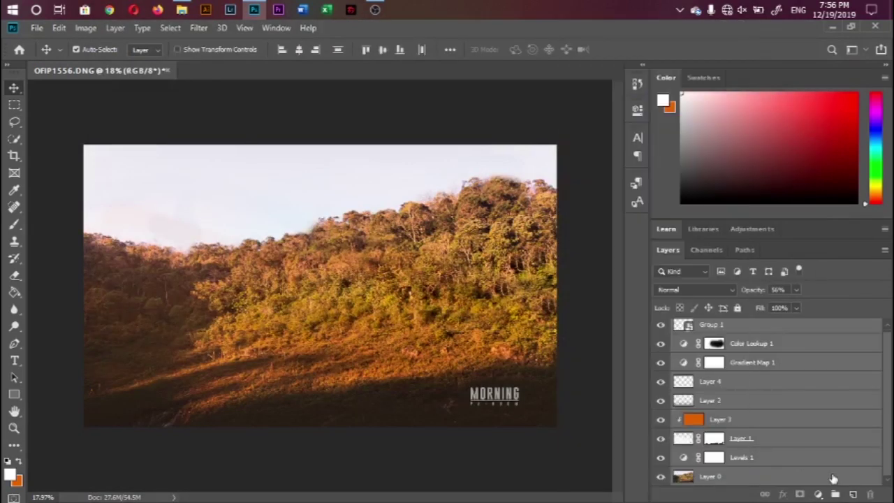
pyautogui.hotkey('ctrl', 'g')
pyautogui.rightClick(741, 327)
# - Convert the group to a smart object and in Camera Raw cool temperature, lower highlights, lift blacks
pyautogui.click(769, 198)
pyautogui.click(198, 28)
pyautogui.click(279, 103)
pyautogui.moveTo(774, 271)
pyautogui.mouseDown()
pyautogui.moveTo(762, 273)
pyautogui.moveTo(763, 335)
pyautogui.moveTo(783, 360)
pyautogui.mouseUp()
pyautogui.scroll(-2, 803, 351)
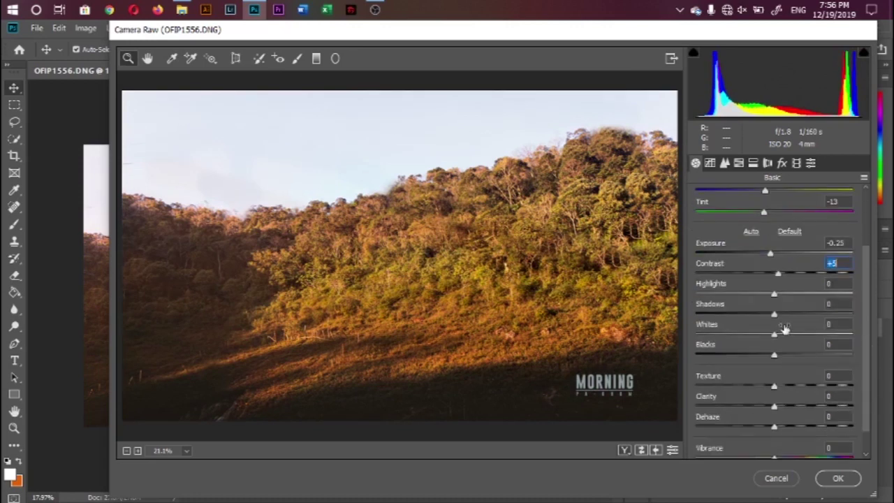
pyautogui.moveTo(766, 294)
pyautogui.mouseDown()
pyautogui.moveTo(749, 295)
pyautogui.moveTo(777, 320)
pyautogui.mouseUp()
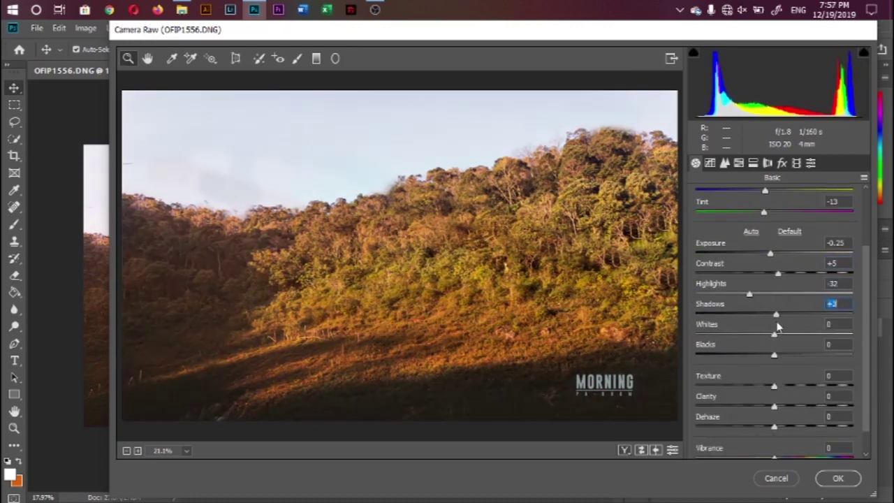
pyautogui.moveTo(778, 357)
pyautogui.mouseDown()
pyautogui.moveTo(790, 357)
pyautogui.moveTo(766, 335)
pyautogui.mouseUp()
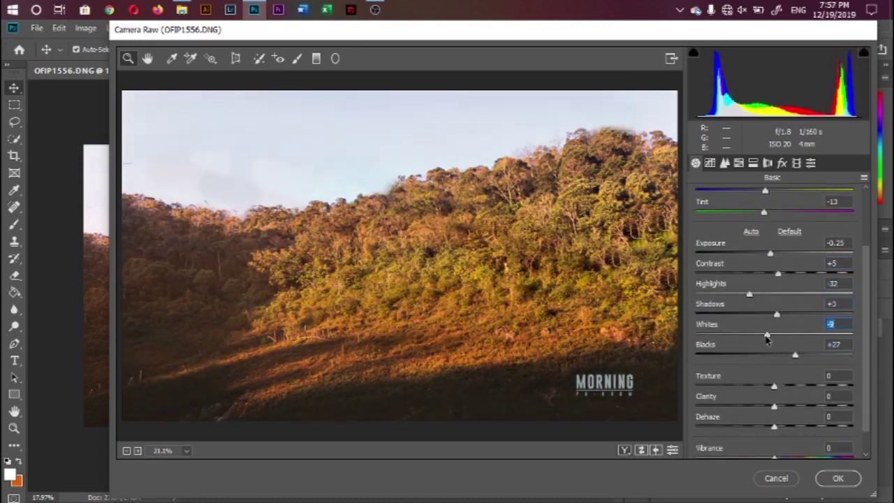
# - Keep Dehaze at 0, set Highlights -41 and Shadows +7, and apply the Camera Raw Filter
pyautogui.scroll(-1, 775, 361)
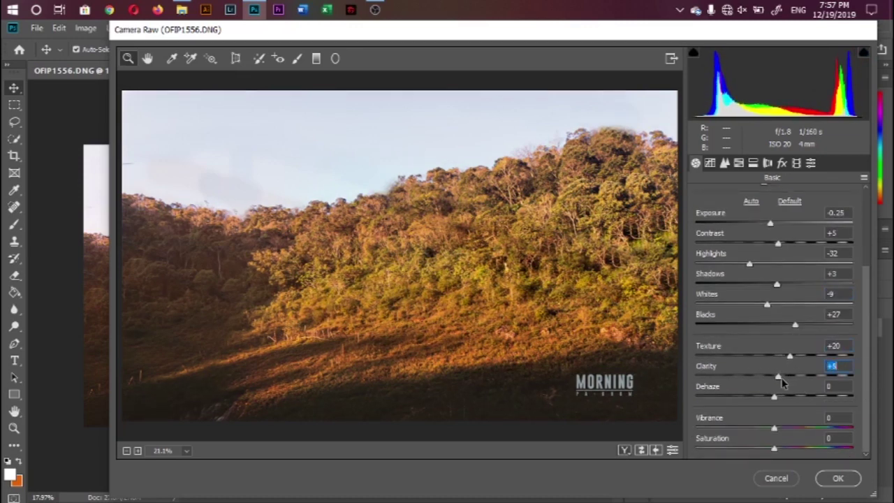
pyautogui.moveTo(776, 404); pyautogui.dragTo(760, 404)
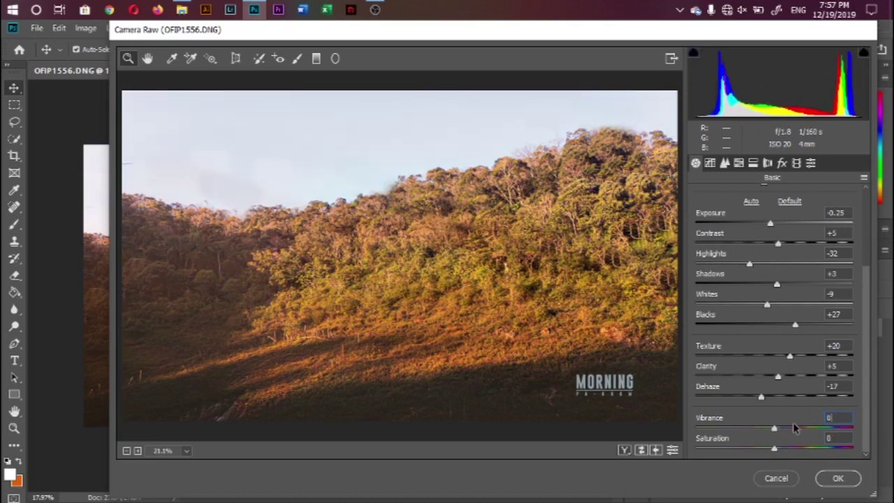
pyautogui.doubleClick(817, 395)
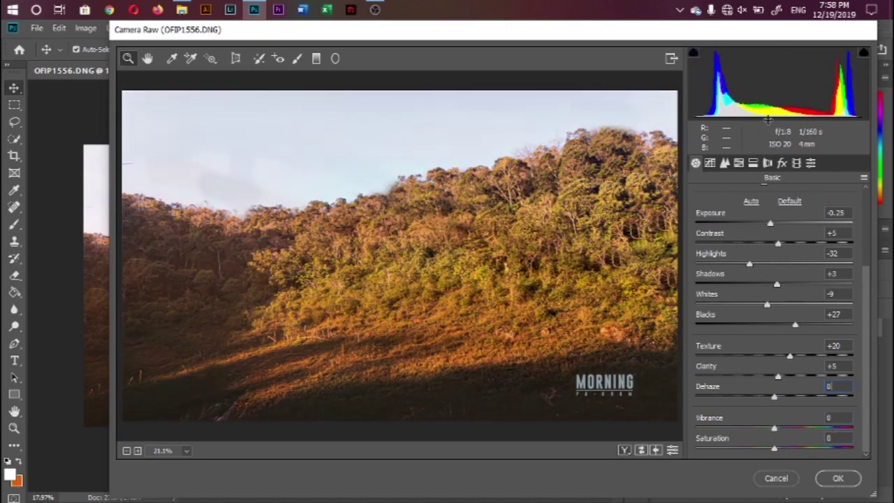
pyautogui.moveTo(786, 284)
pyautogui.mouseDown()
pyautogui.moveTo(760, 284)
pyautogui.moveTo(713, 264)
pyautogui.mouseUp()
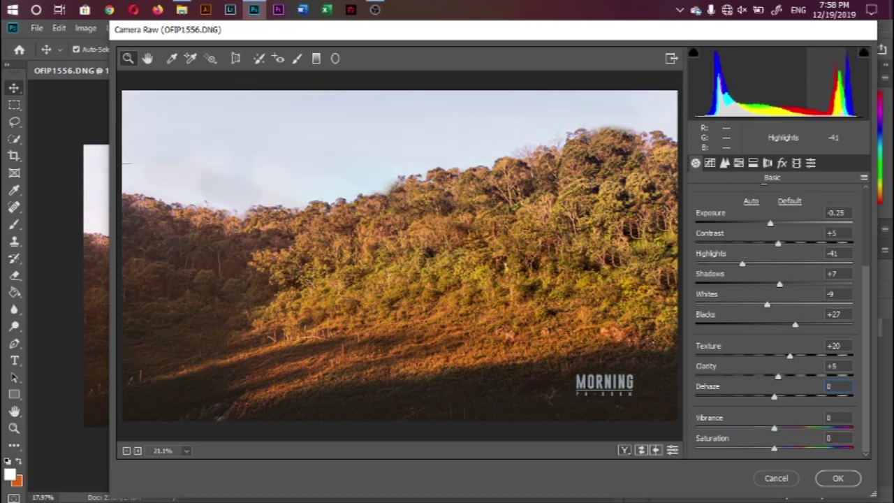
pyautogui.click(838, 478)
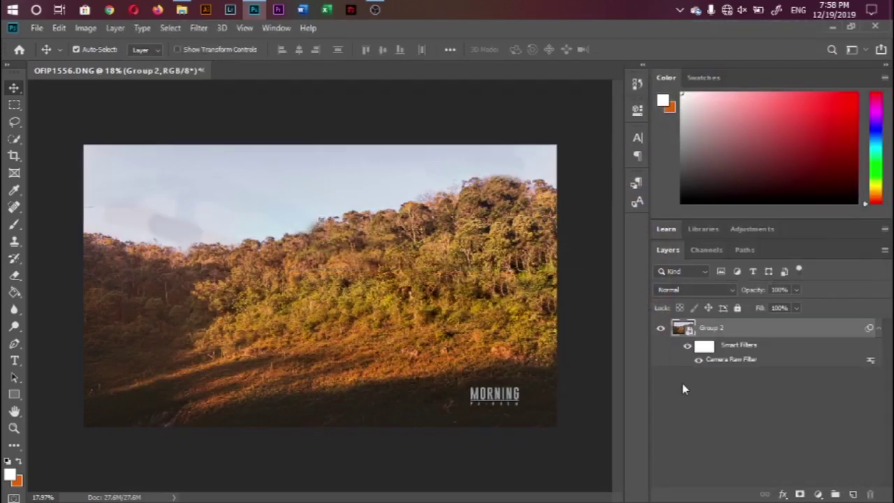
# - Export the graded image as a 100%-quality 4032 × 2395 JPG and save it
pyautogui.click(687, 349)
pyautogui.click(36, 27)
pyautogui.click(279, 222)
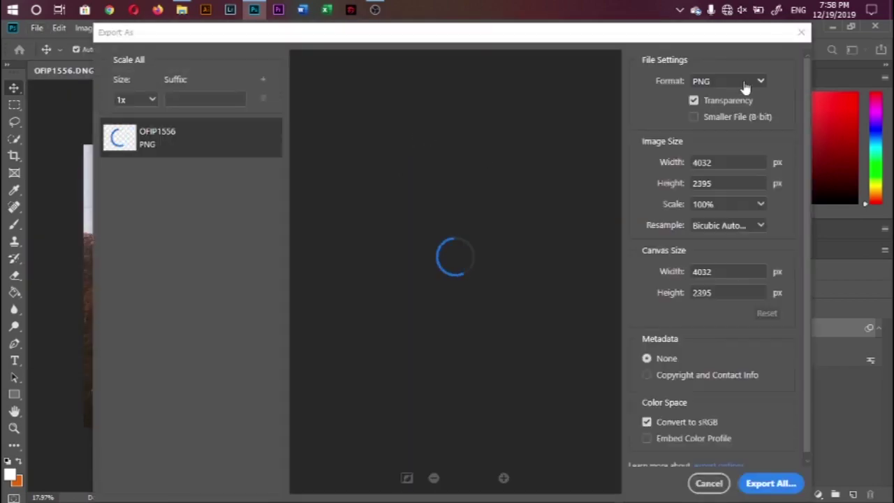
pyautogui.click(746, 81)
pyautogui.click(714, 118)
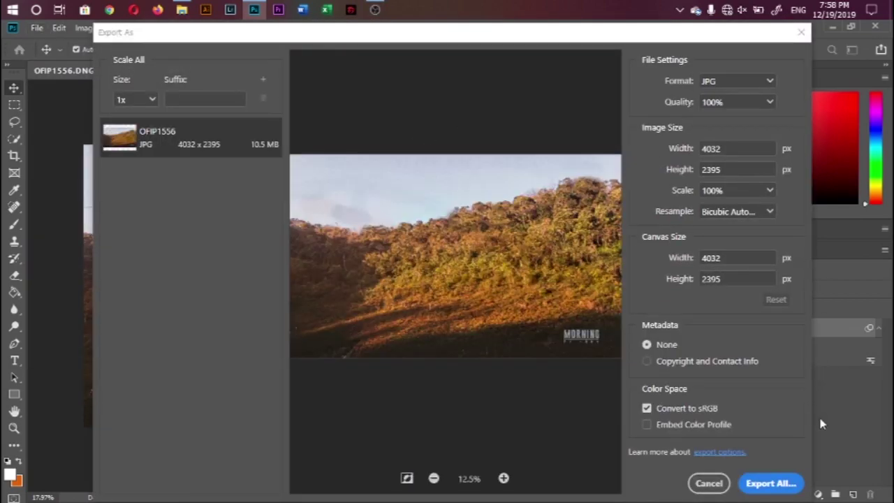
pyautogui.click(767, 482)
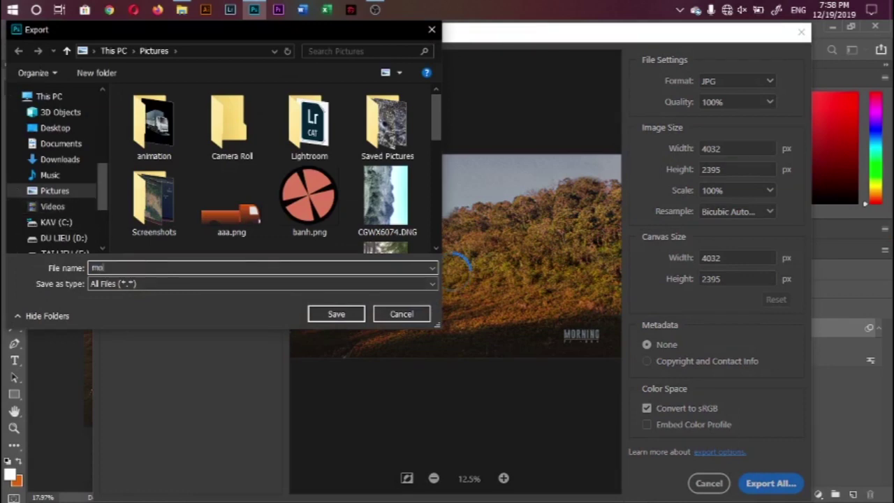
pyautogui.write('morning-in-pakhom')
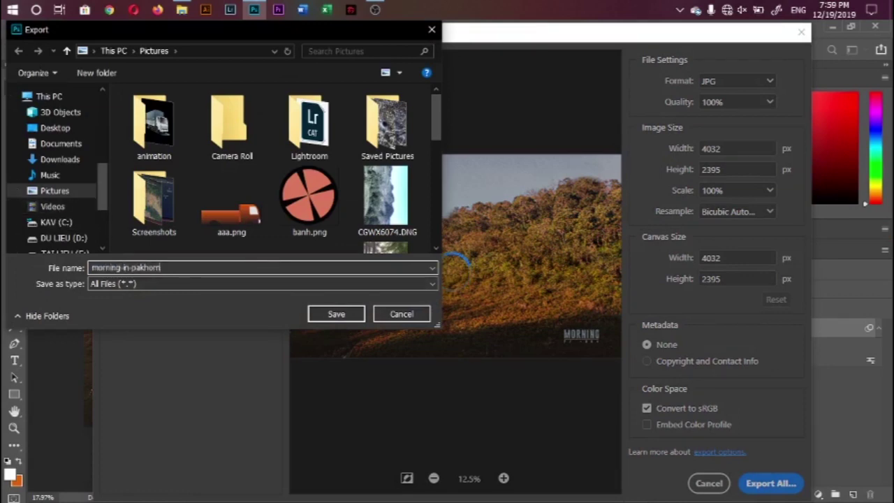
pyautogui.press('Return')
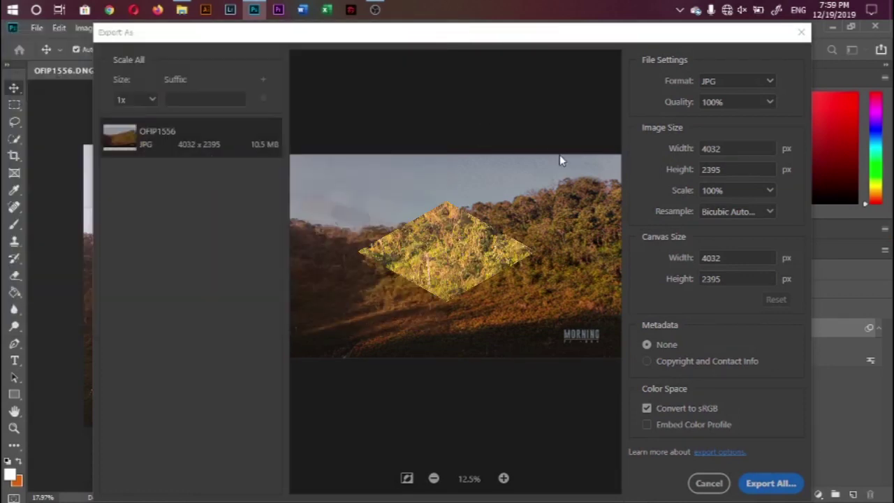